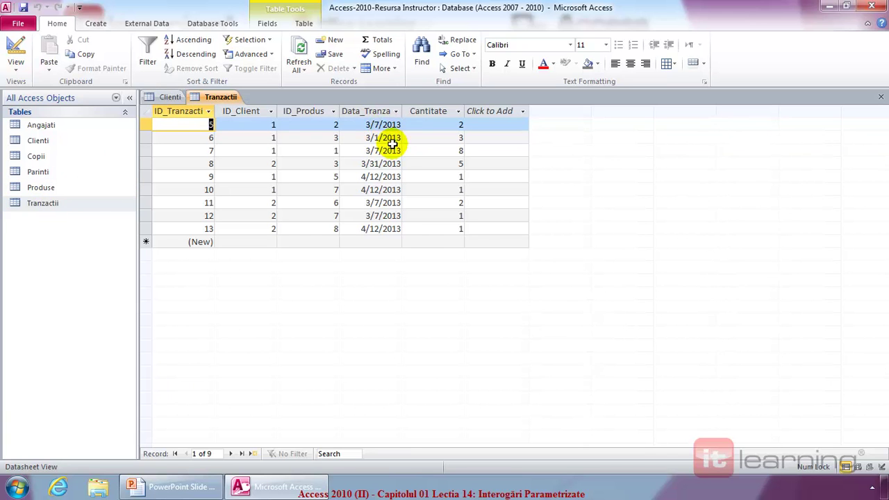
Step: Examine the records in the Produse, Tranzactii and Clienti tables and how their IDs relate
{"action": "double_click", "coordinate": [46, 189]}
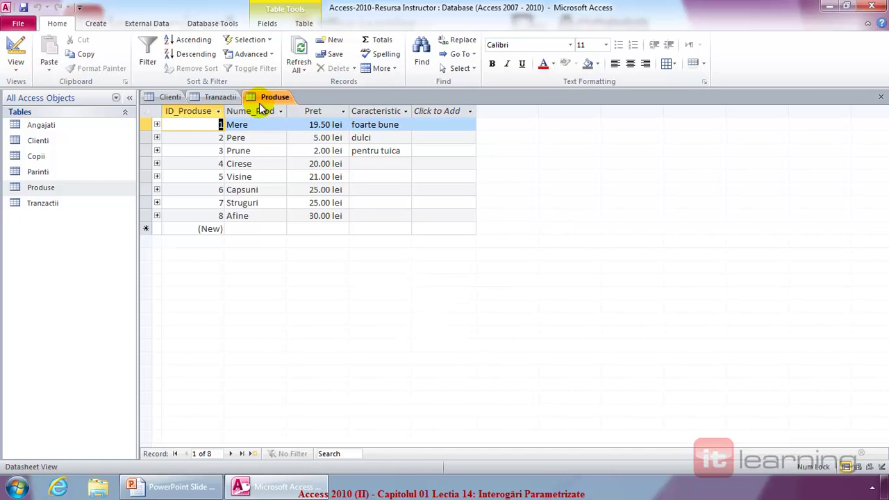
{"action": "left_click", "coordinate": [221, 100]}
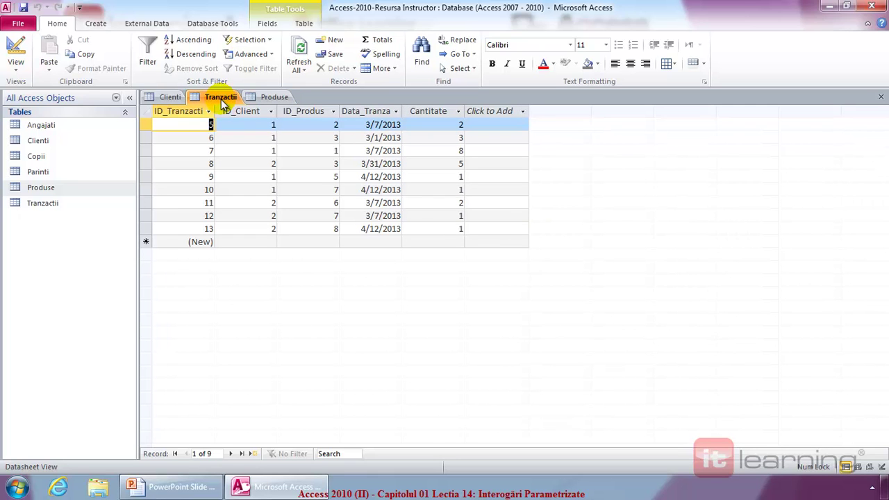
{"action": "left_click", "coordinate": [164, 98]}
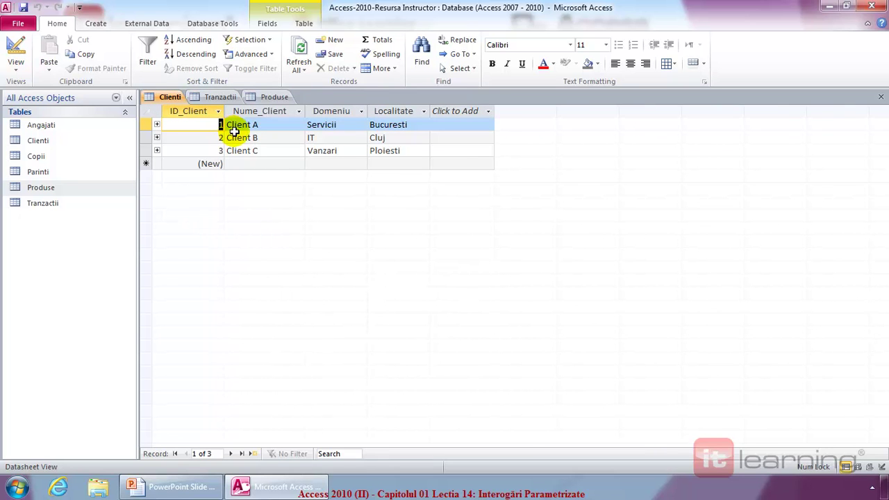
{"action": "left_click", "coordinate": [223, 98]}
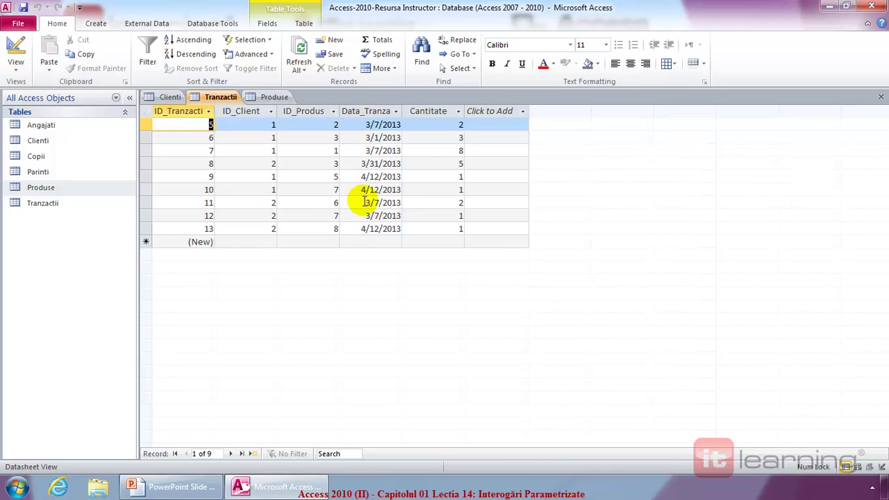
{"action": "left_click", "coordinate": [272, 99]}
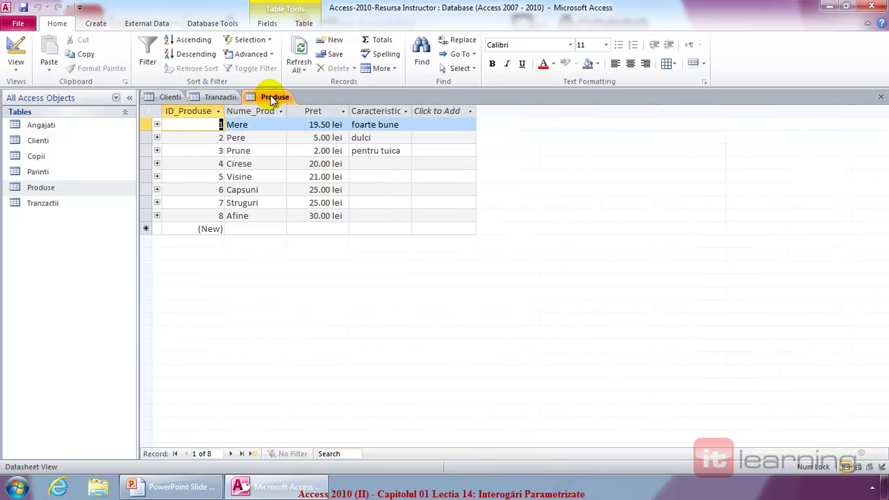
Step: Close the Produse, Tranzactii and Clienti tables, discarding the layout changes to Clienti
{"action": "left_click", "coordinate": [881, 97]}
{"action": "left_click", "coordinate": [880, 99]}
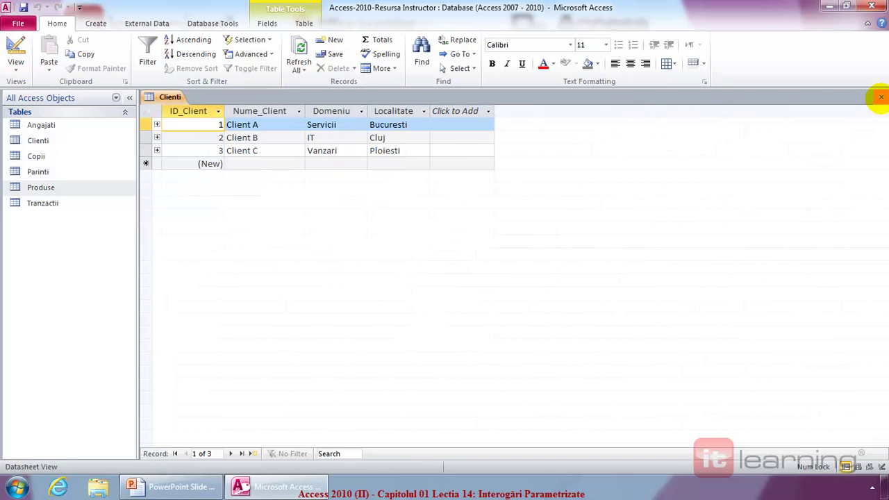
{"action": "left_click", "coordinate": [881, 99]}
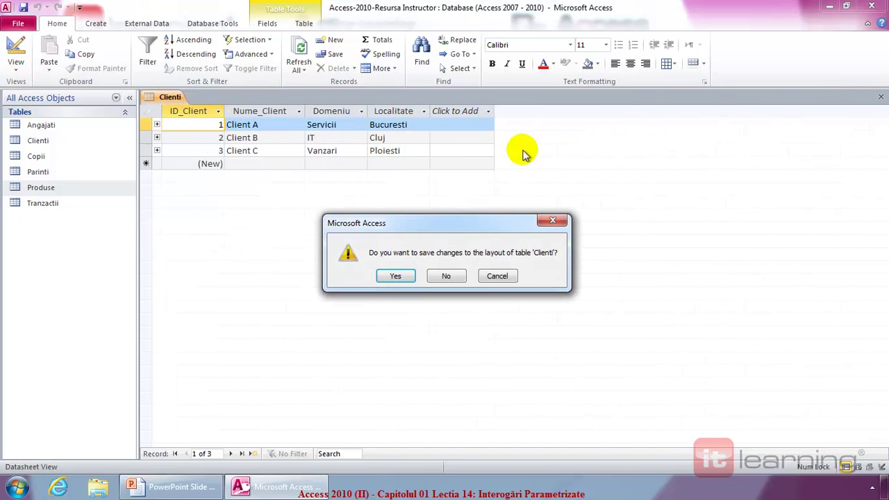
{"action": "left_click", "coordinate": [445, 276]}
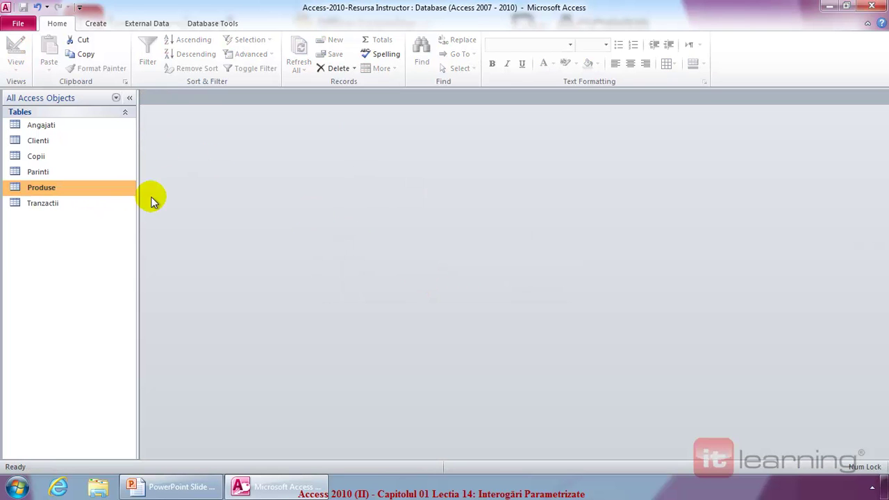
Step: Create a new query in Design view containing the Clienti, Tranzactii and Produse tables
{"action": "left_click", "coordinate": [94, 29]}
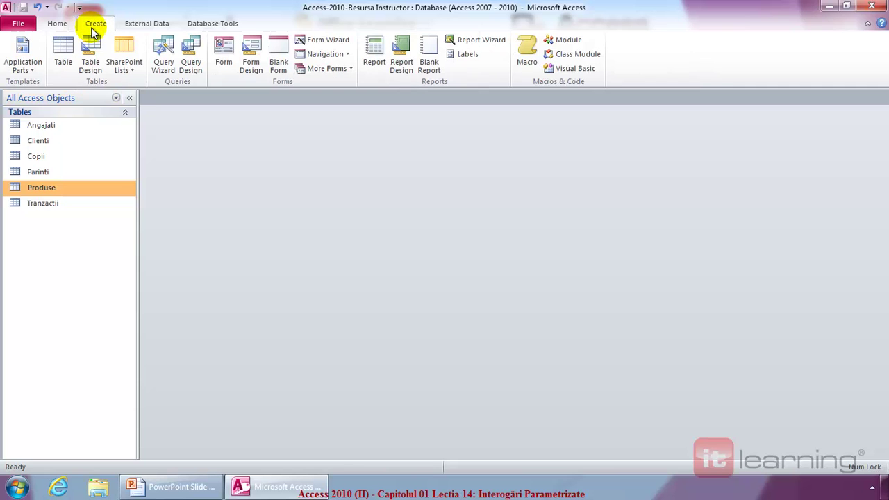
{"action": "left_click", "coordinate": [191, 66]}
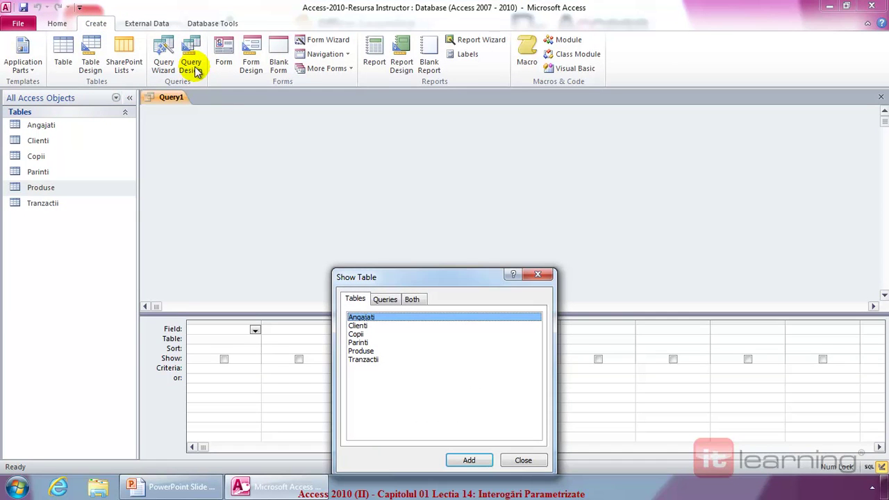
{"action": "left_click_drag", "start_coordinate": [381, 276], "coordinate": [347, 186]}
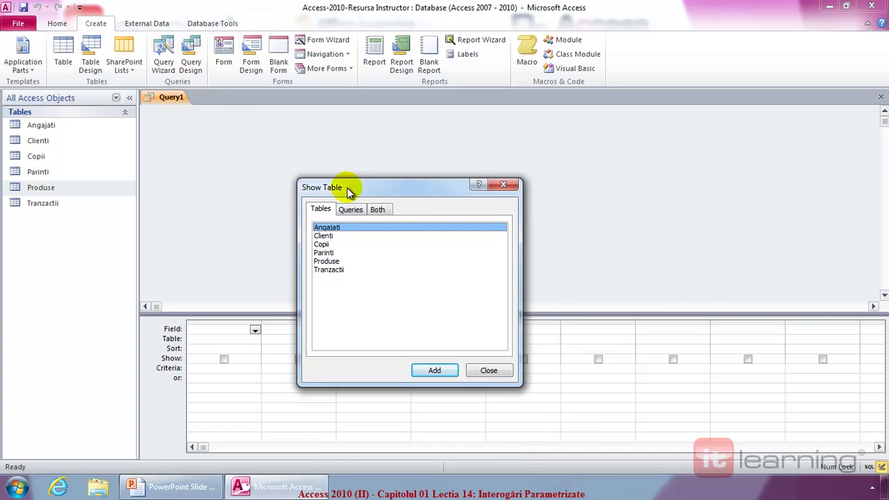
{"action": "double_click", "coordinate": [329, 237]}
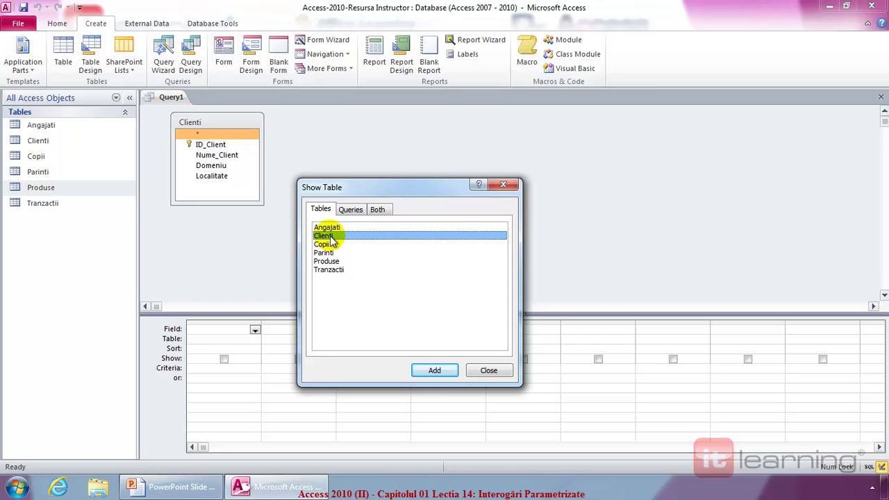
{"action": "double_click", "coordinate": [336, 271]}
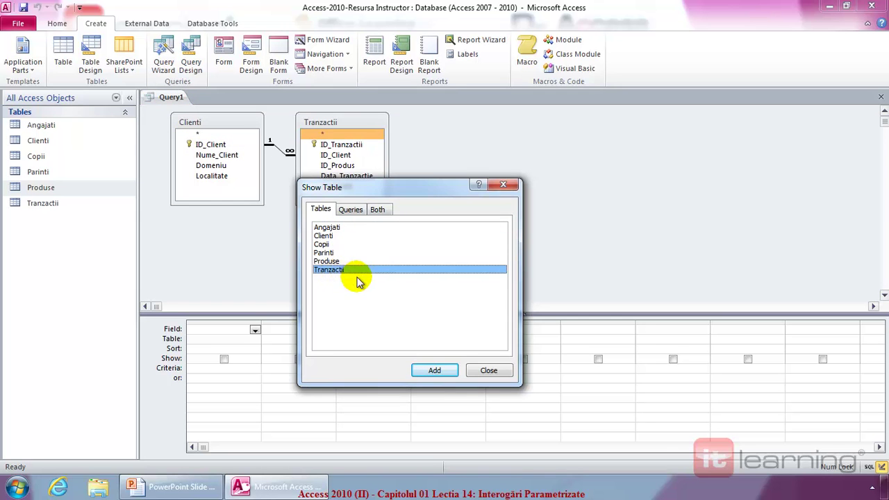
{"action": "left_click", "coordinate": [337, 262]}
{"action": "double_click", "coordinate": [337, 262]}
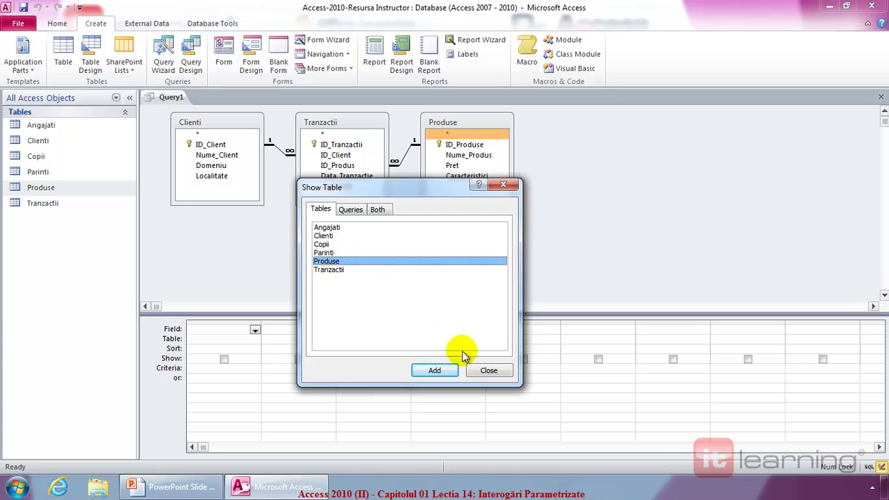
{"action": "left_click", "coordinate": [489, 373]}
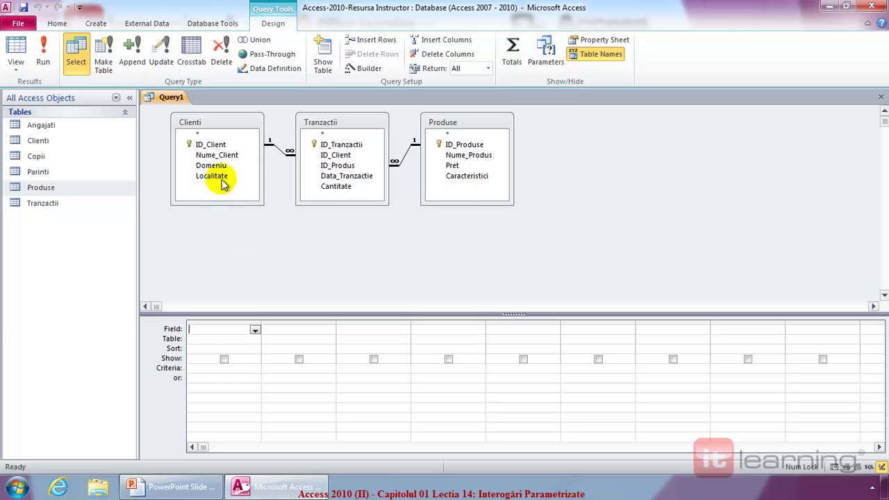
Step: Add the Nume_Client, Nume_Produs and Data_Tranzactie fields to the query design grid
{"action": "left_click", "coordinate": [211, 157]}
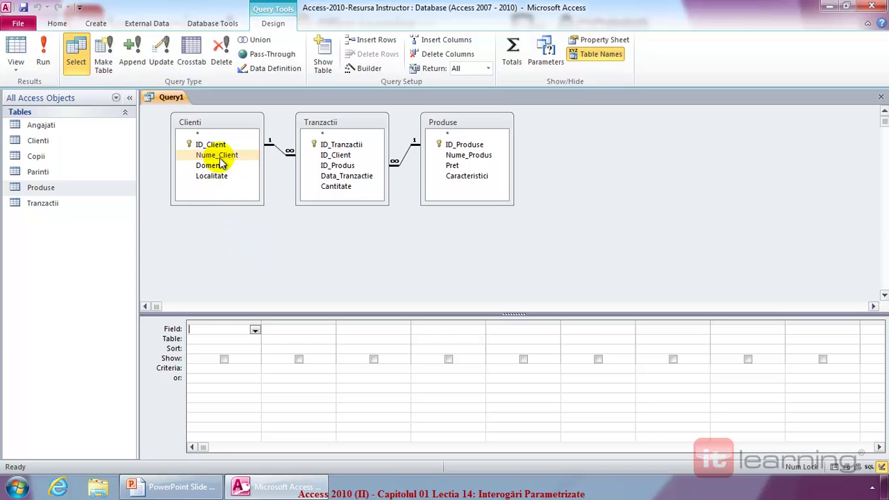
{"action": "double_click", "coordinate": [220, 158]}
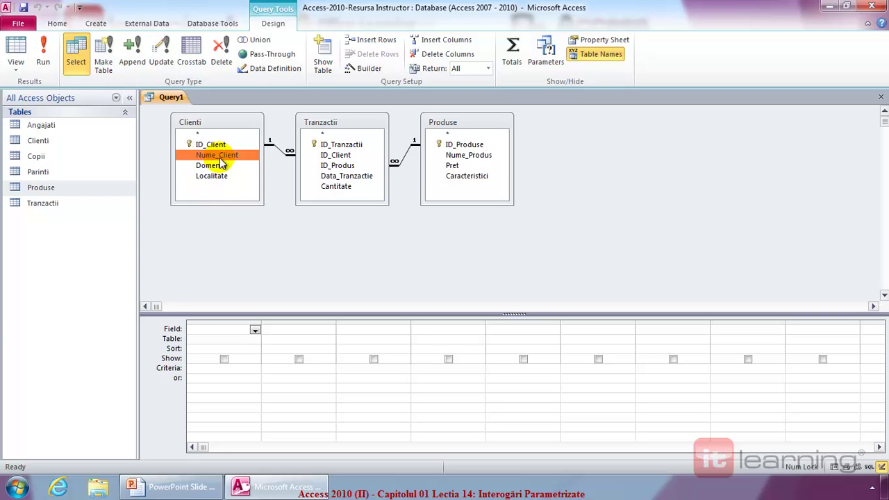
{"action": "double_click", "coordinate": [469, 155]}
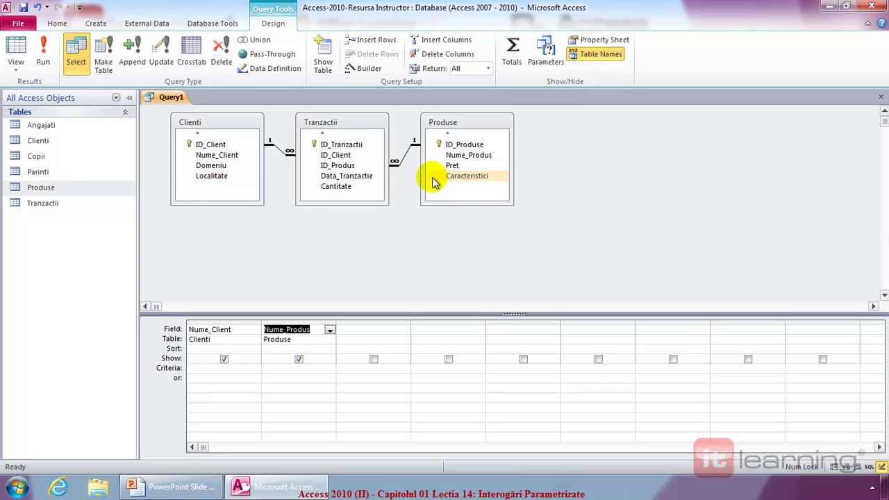
{"action": "double_click", "coordinate": [355, 183]}
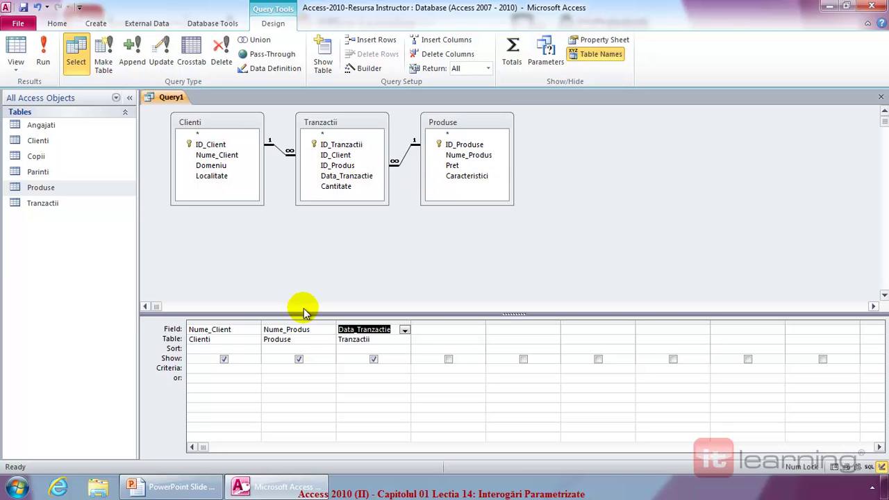
Step: Open the Nume_Client criterion in the Zoom editor and set its font size to 14
{"action": "left_click", "coordinate": [200, 369]}
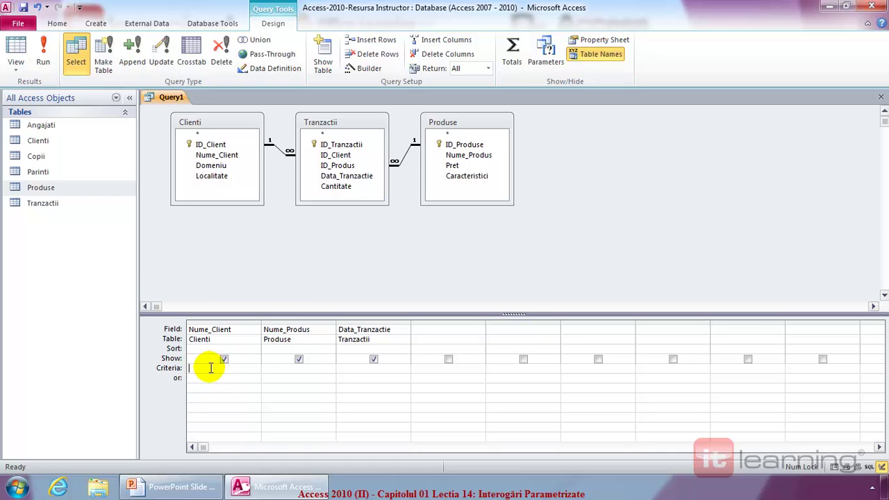
{"action": "right_click", "coordinate": [211, 371]}
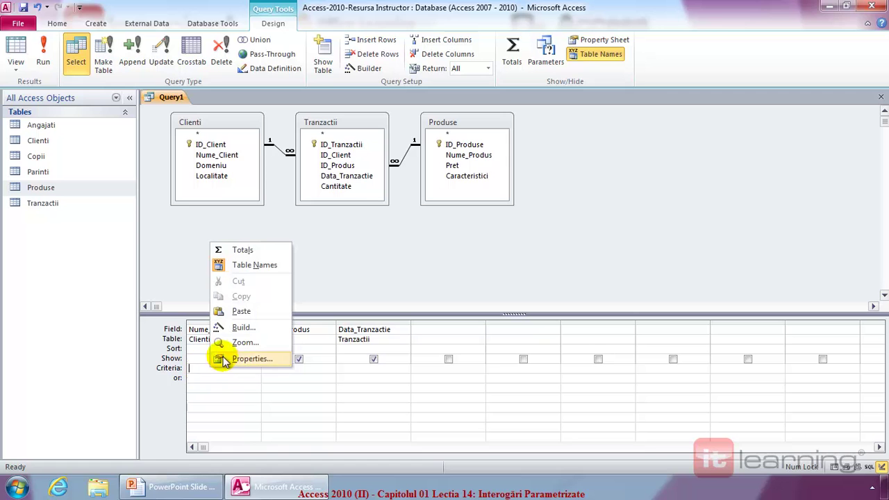
{"action": "left_click", "coordinate": [244, 342]}
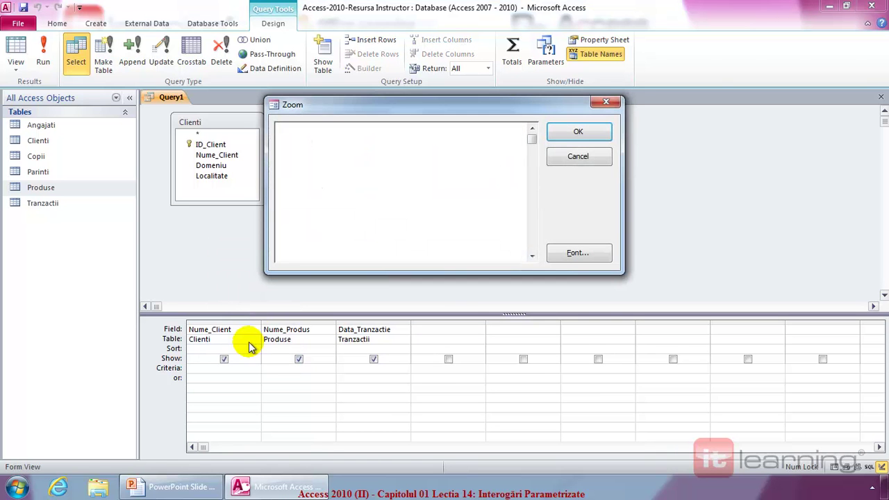
{"action": "left_click", "coordinate": [553, 255]}
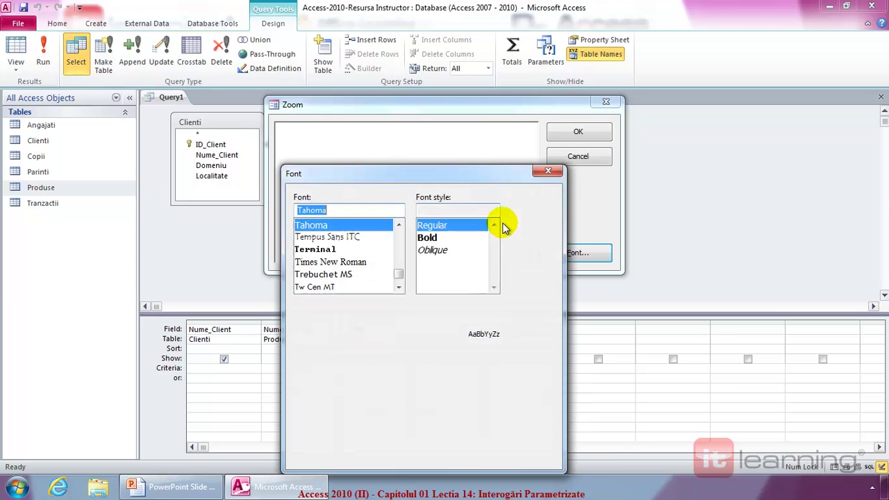
{"action": "left_click", "coordinate": [516, 275]}
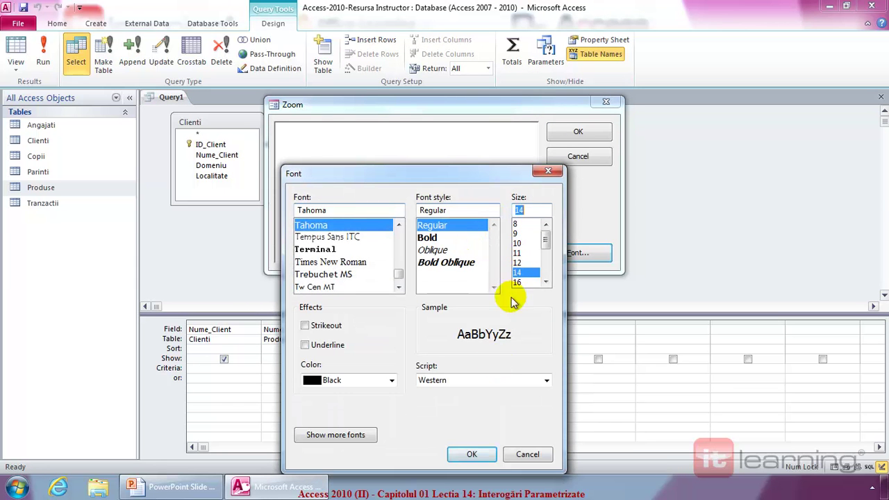
{"action": "left_click", "coordinate": [471, 454]}
Step: Enter the criterion [Nume_Client]="Client A" for the Nume_Client field
{"action": "left_click", "coordinate": [319, 151]}
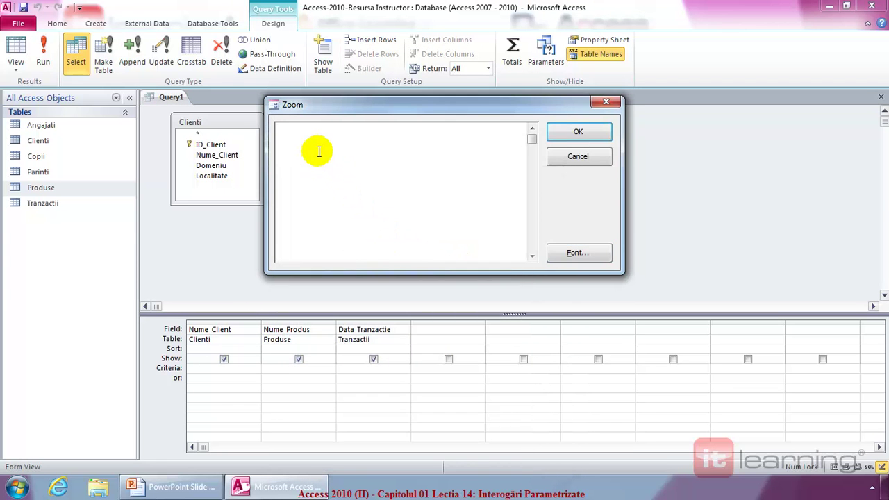
{"action": "type", "text": "["}
{"action": "type", "text": "Nume_Clietn"}
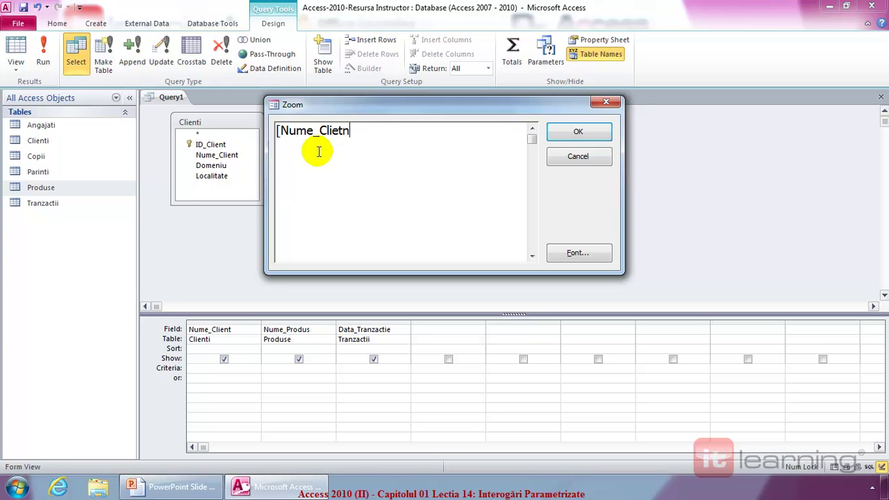
{"action": "key", "text": "BackSpace"}
{"action": "key", "text": "BackSpace"}
{"action": "type", "text": "nt]=["}
{"action": "key", "text": "BackSpace"}
{"action": "type", "text": "\"Client A\""}
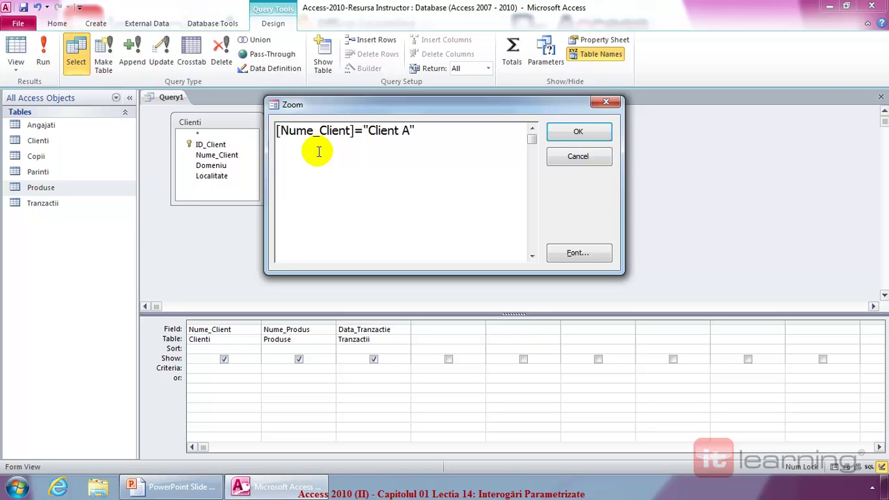
Step: Replace the fixed client value in the criterion with the parameter [Introduceti numele clientului] and apply it
{"action": "key", "text": "BackSpace"}
{"action": "key", "text": "BackSpace"}
{"action": "key", "text": "BackSpace"}
{"action": "key", "text": "BackSpace"}
{"action": "key", "text": "BackSpace"}
{"action": "key", "text": "BackSpace"}
{"action": "key", "text": "BackSpace"}
{"action": "key", "text": "BackSpace"}
{"action": "key", "text": "BackSpace"}
{"action": "key", "text": "BackSpace"}
{"action": "type", "text": "[Introduceti nu"}
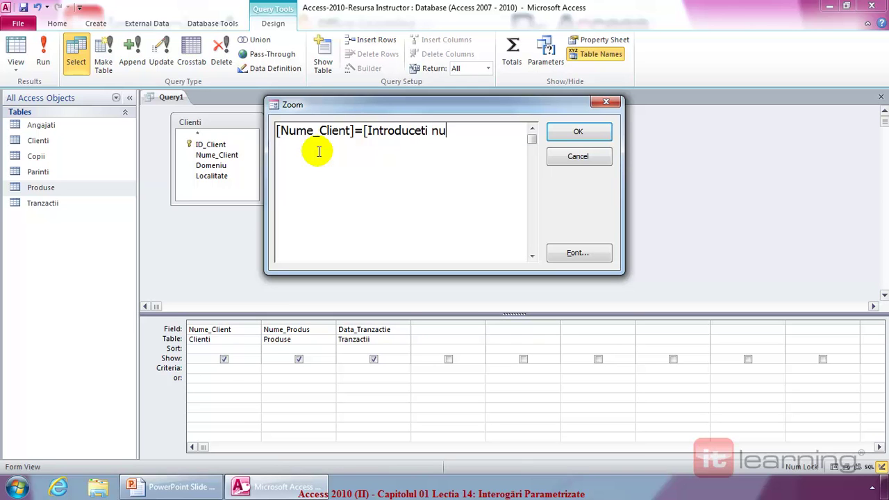
{"action": "type", "text": "mele clientul"}
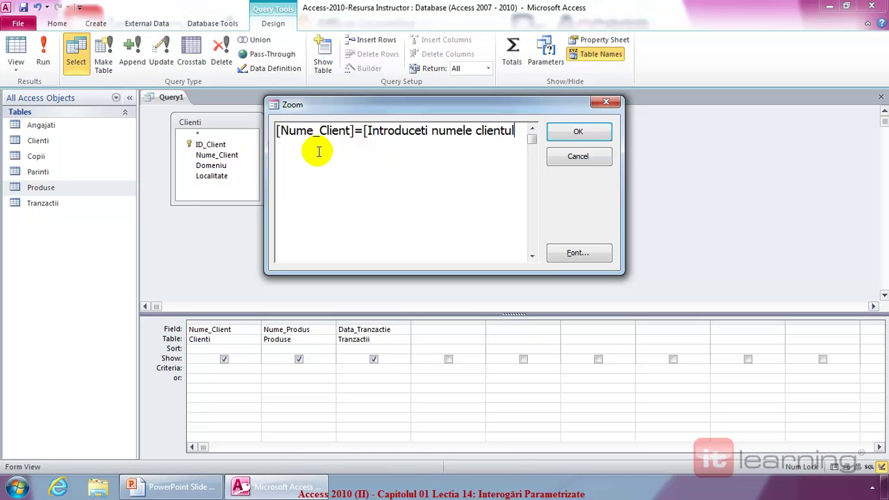
{"action": "type", "text": "ui]"}
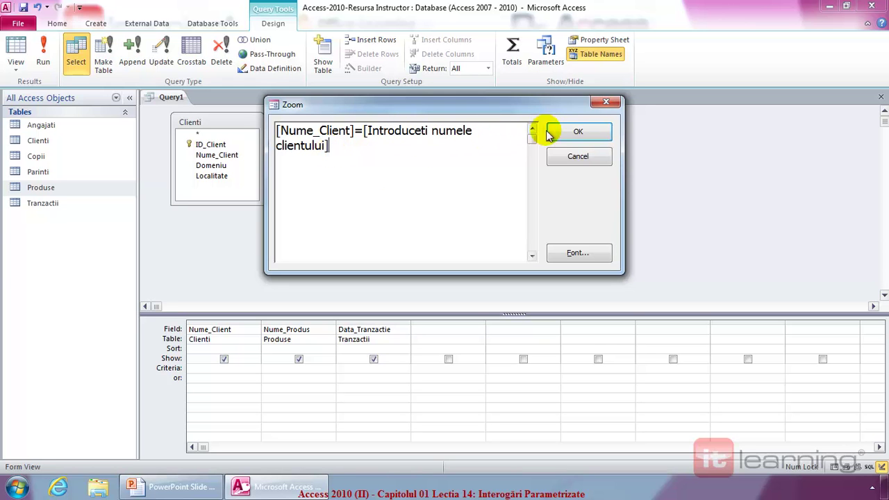
{"action": "left_click", "coordinate": [573, 132]}
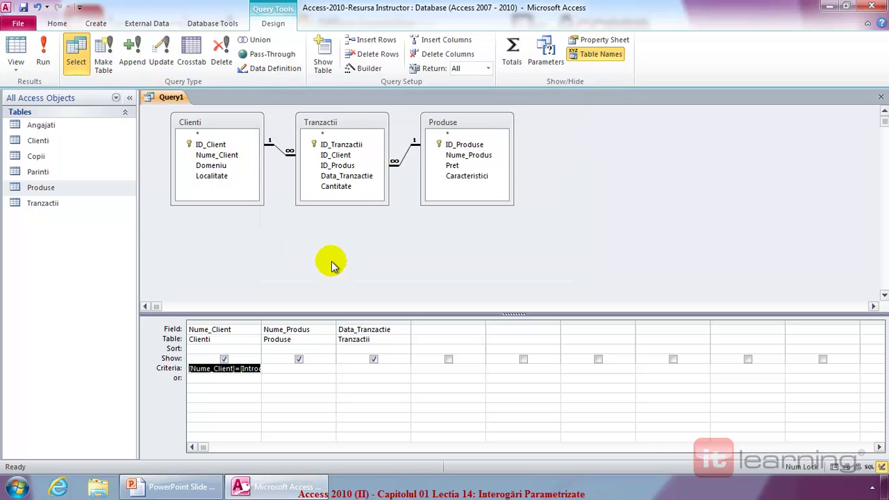
Step: Run the query with Client A as the parameter value, review the results, and return to Design view
{"action": "left_click", "coordinate": [41, 63]}
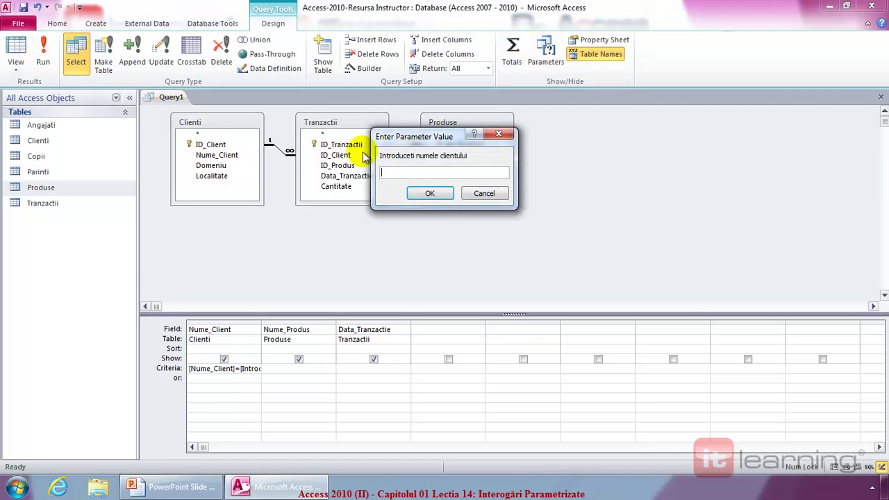
{"action": "type", "text": "Client A"}
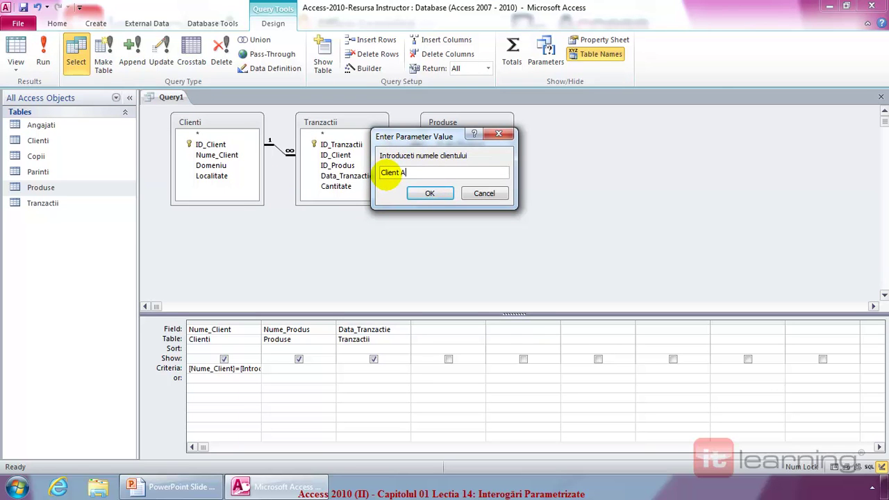
{"action": "left_click", "coordinate": [425, 194]}
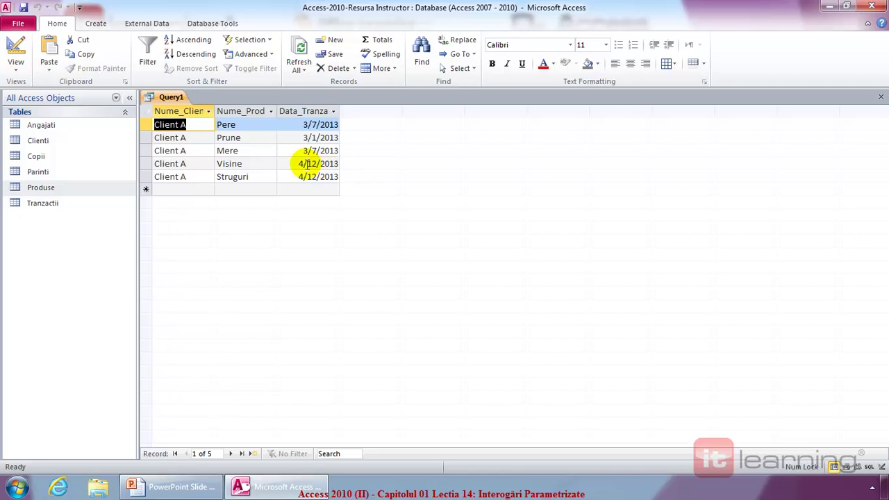
{"action": "left_click", "coordinate": [15, 47]}
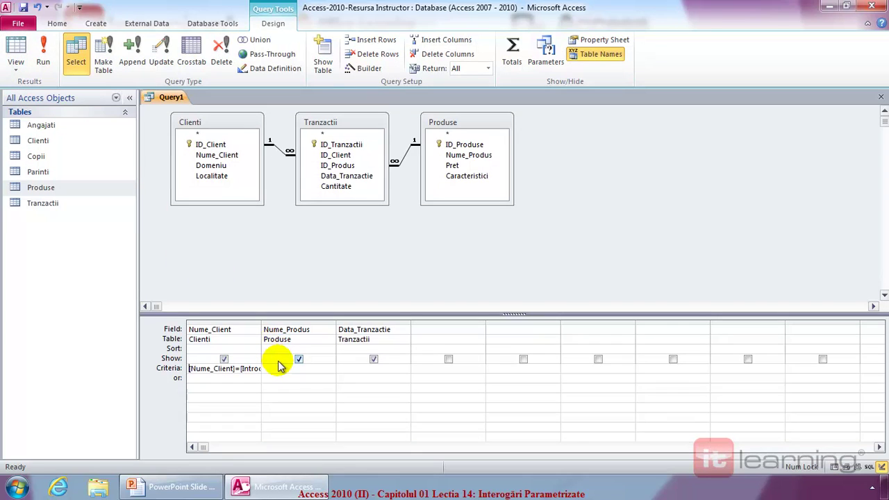
Step: Set the Data_Tranzactie criterion to BETWEEN [Introduceti data maxima] AND [Introduceti data minima] using the Zoom editor
{"action": "right_click", "coordinate": [355, 370]}
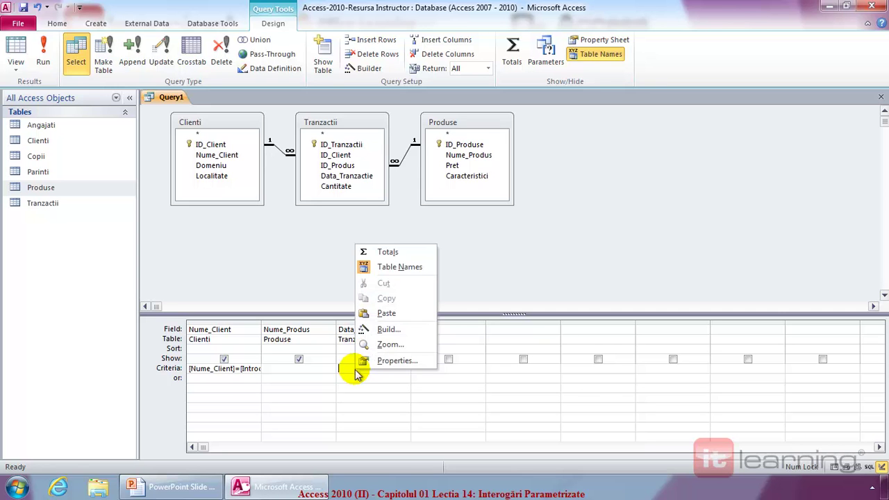
{"action": "left_click", "coordinate": [390, 345]}
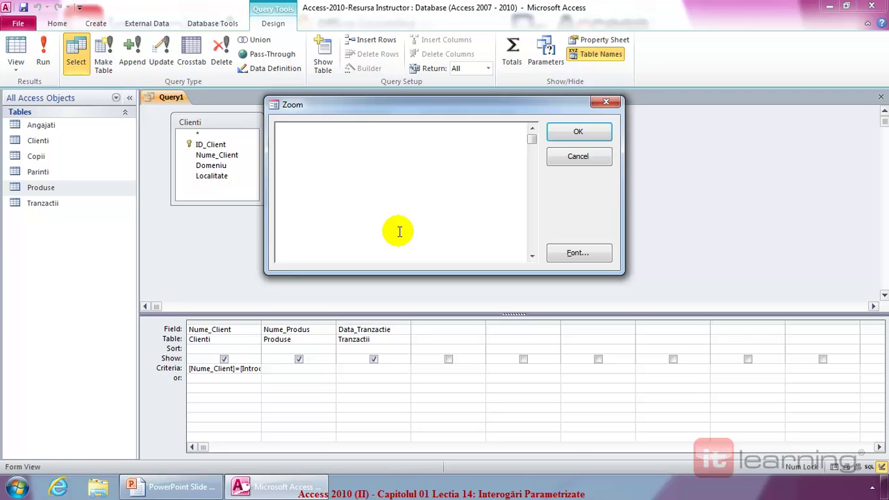
{"action": "type", "text": "BETW"}
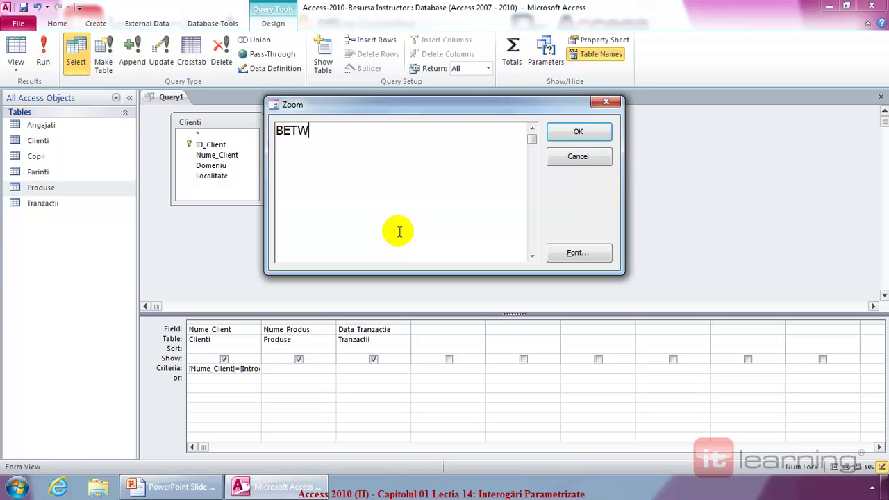
{"action": "type", "text": "EEN ["}
{"action": "type", "text": "Intro"}
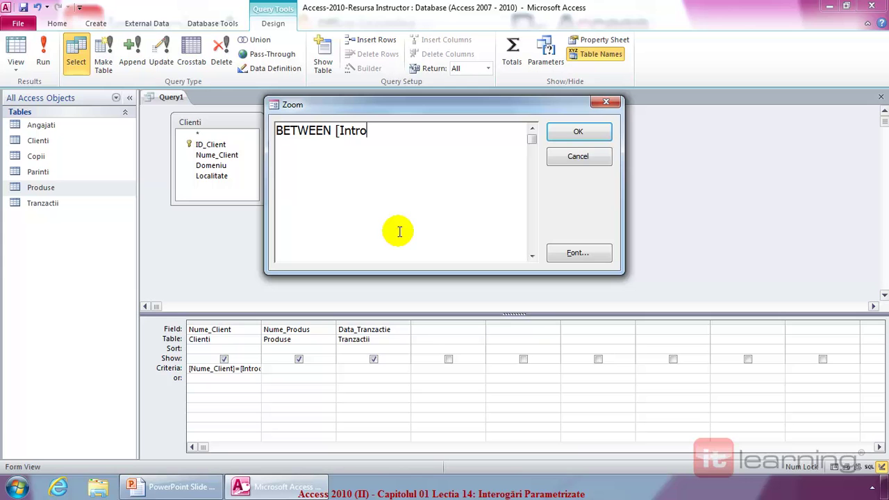
{"action": "type", "text": "duceti data max"}
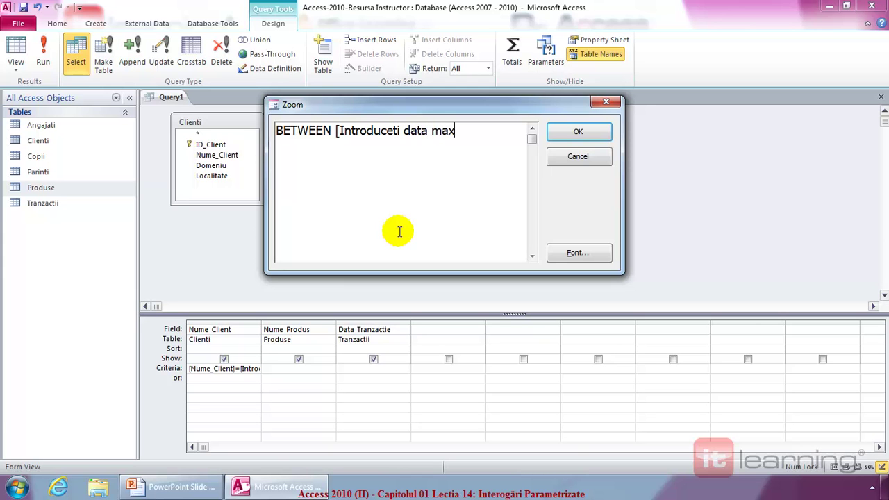
{"action": "type", "text": "ima] AND ["}
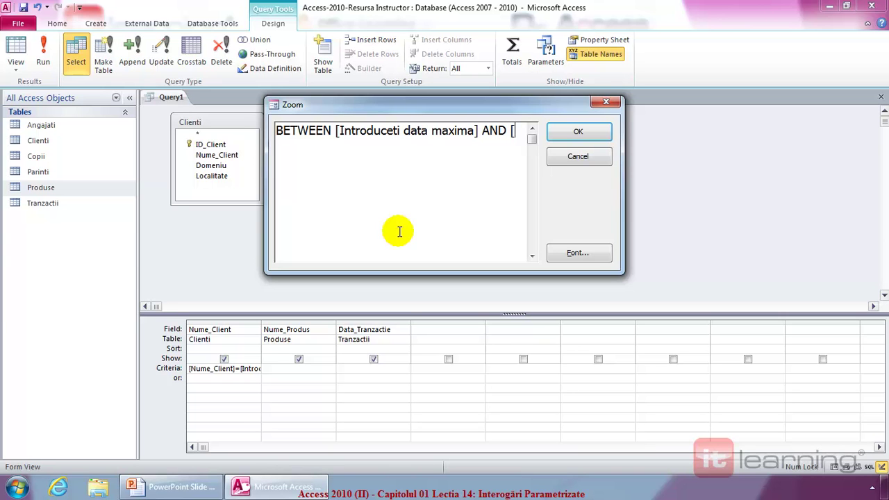
{"action": "type", "text": "Introduceti data minima]"}
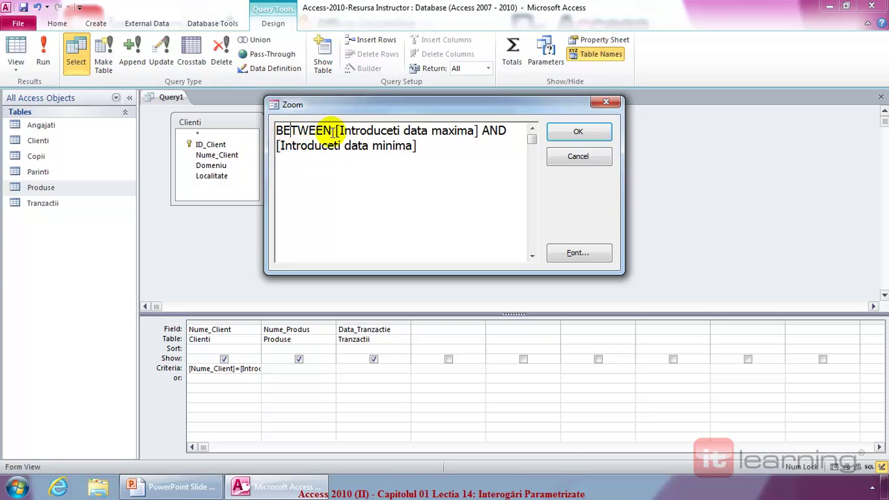
{"action": "left_click_drag", "start_coordinate": [336, 130], "coordinate": [479, 131]}
{"action": "left_click", "coordinate": [499, 131]}
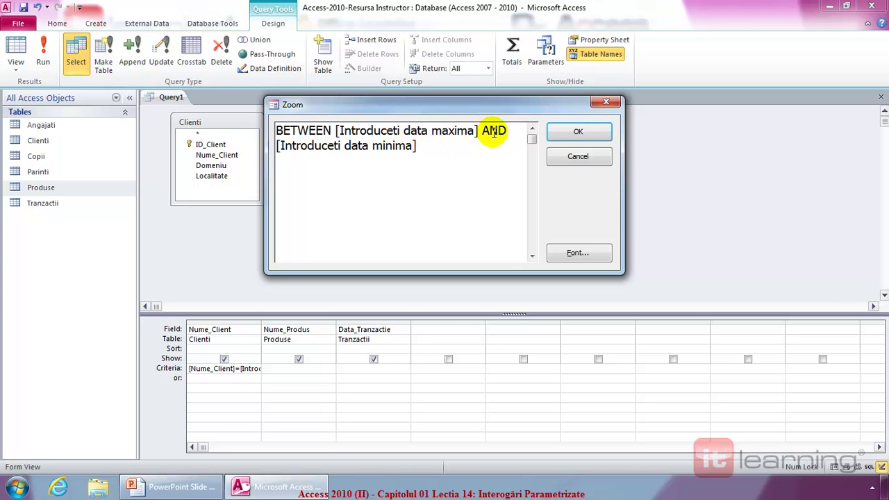
{"action": "left_click", "coordinate": [577, 132]}
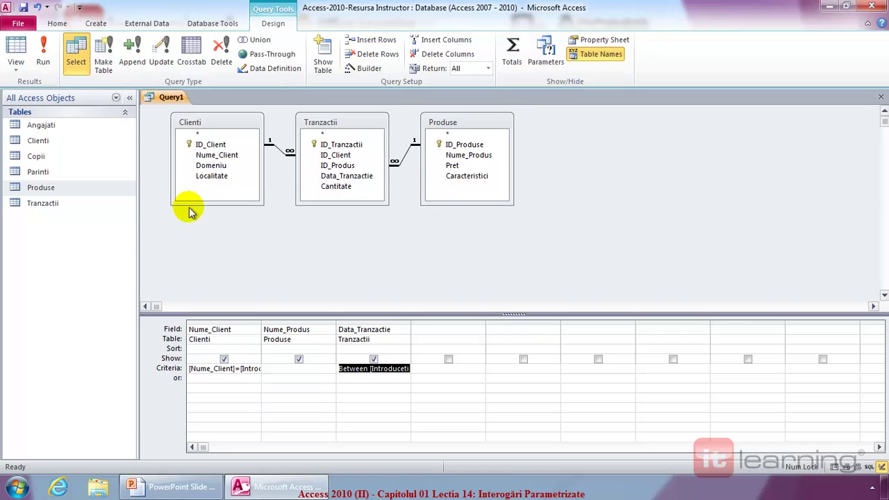
Step: Run the query with Client A, data maxima 3/1/2013 and data minima 3/31/2013, review the records, and return to Design view
{"action": "left_click", "coordinate": [44, 58]}
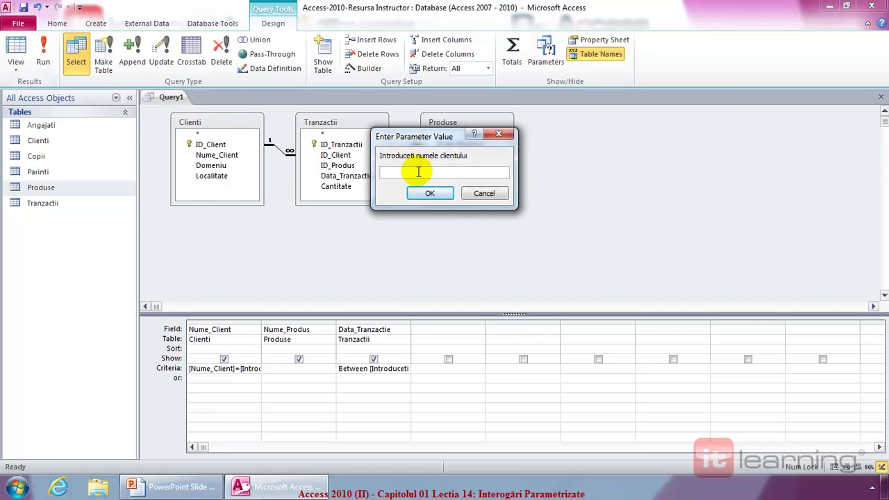
{"action": "type", "text": "Client A"}
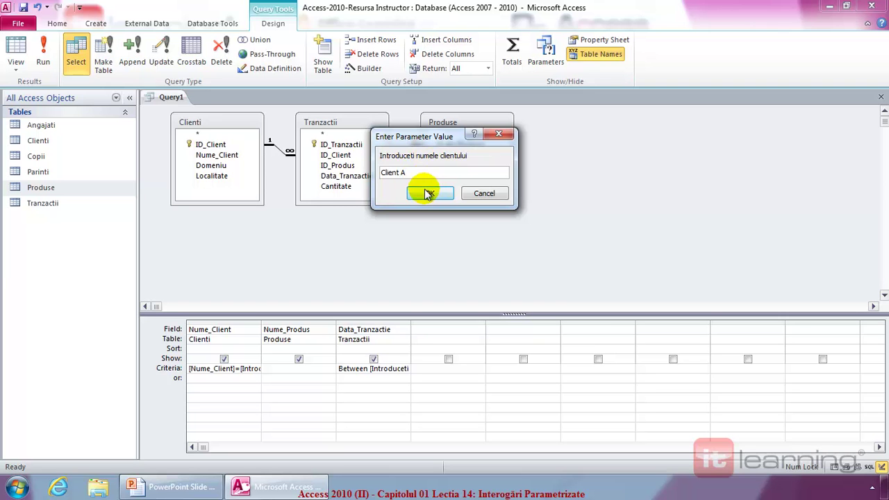
{"action": "left_click", "coordinate": [428, 194]}
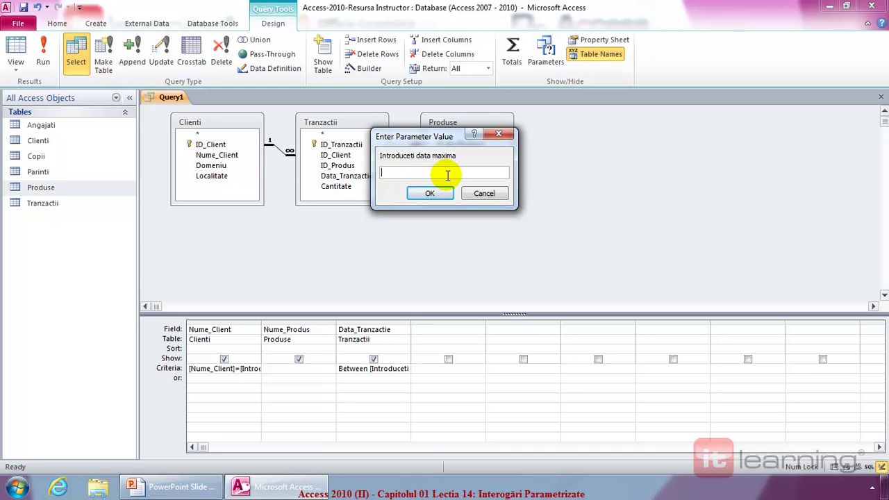
{"action": "type", "text": "3/1/2013"}
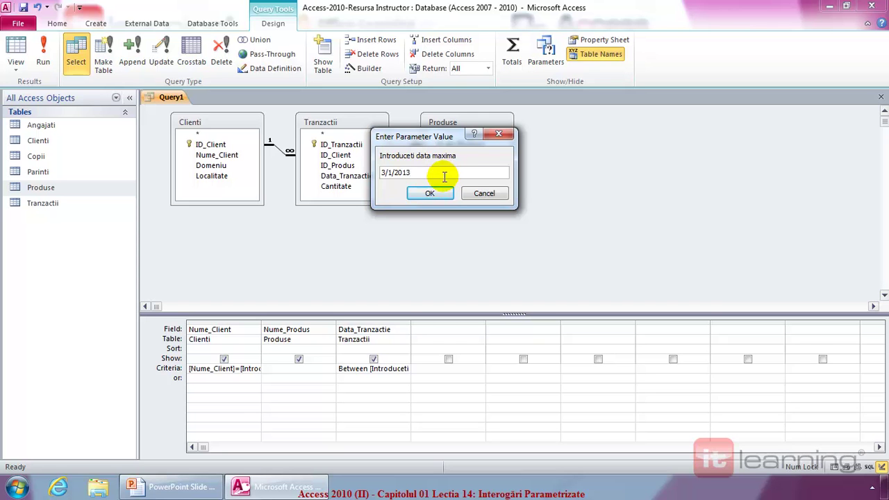
{"action": "left_click", "coordinate": [429, 193]}
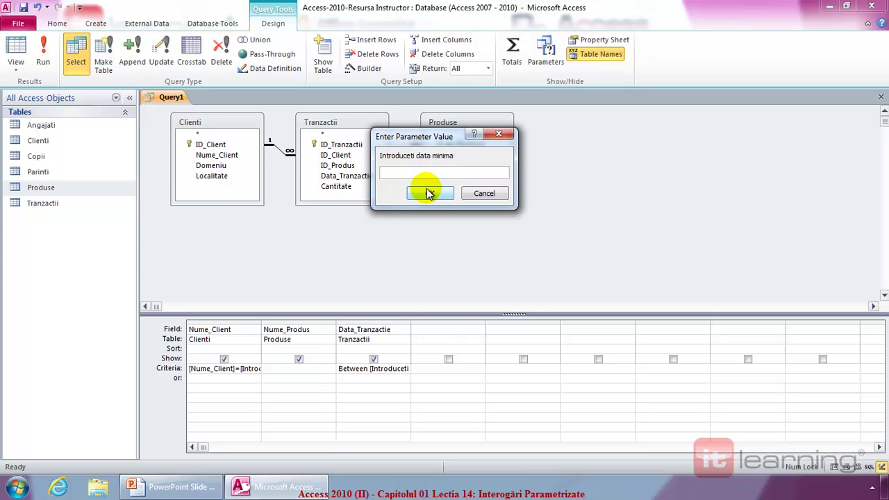
{"action": "type", "text": "3/31/2013"}
{"action": "left_click", "coordinate": [431, 195]}
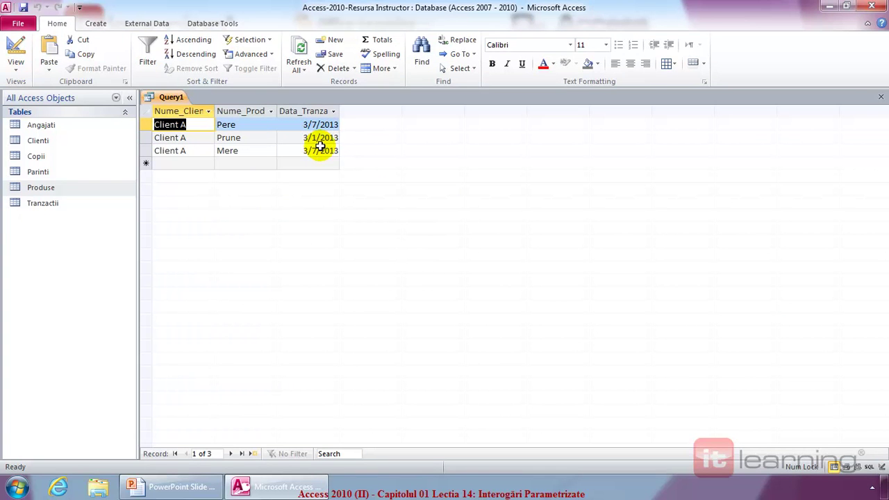
{"action": "left_click", "coordinate": [15, 49]}
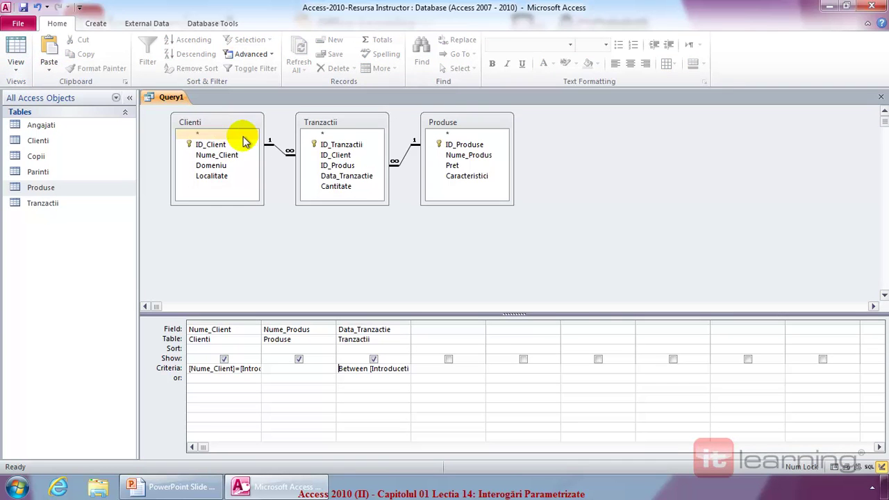
Step: Widen the Data_Tranzactie column and declare the query parameter [Introduceti numele clientului] with data type Text
{"action": "left_click_drag", "start_coordinate": [411, 324], "coordinate": [498, 324]}
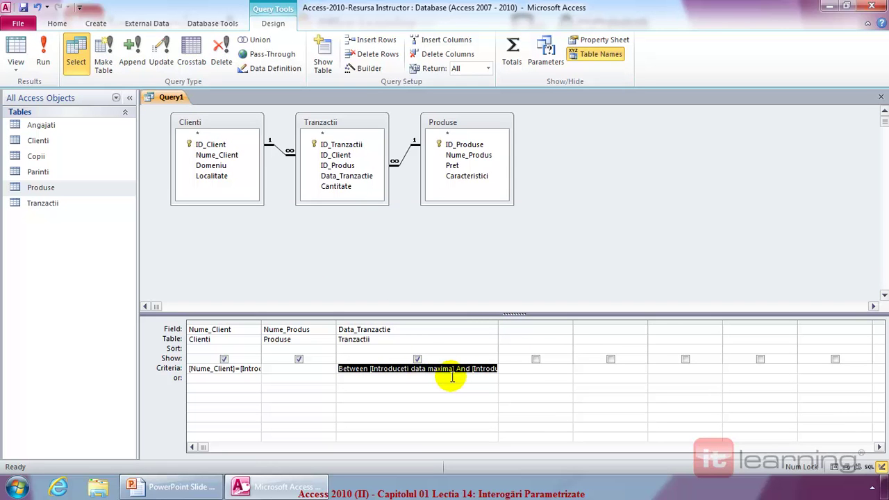
{"action": "left_click", "coordinate": [545, 66]}
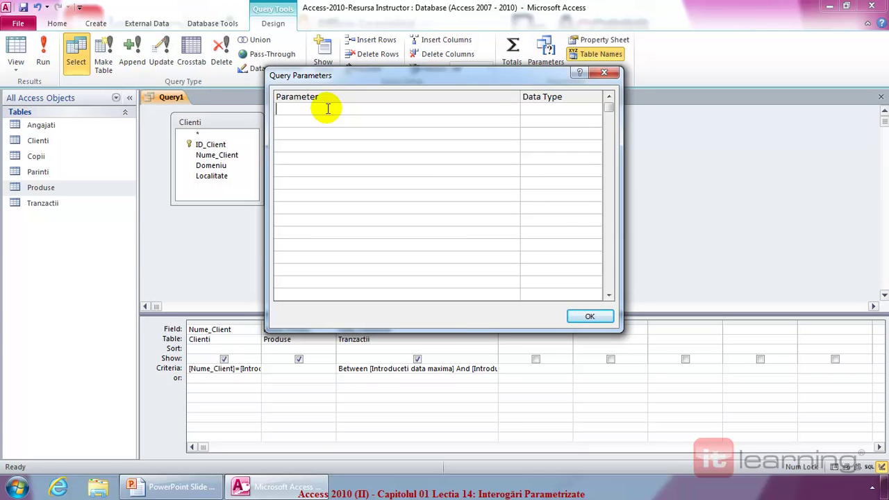
{"action": "type", "text": "["}
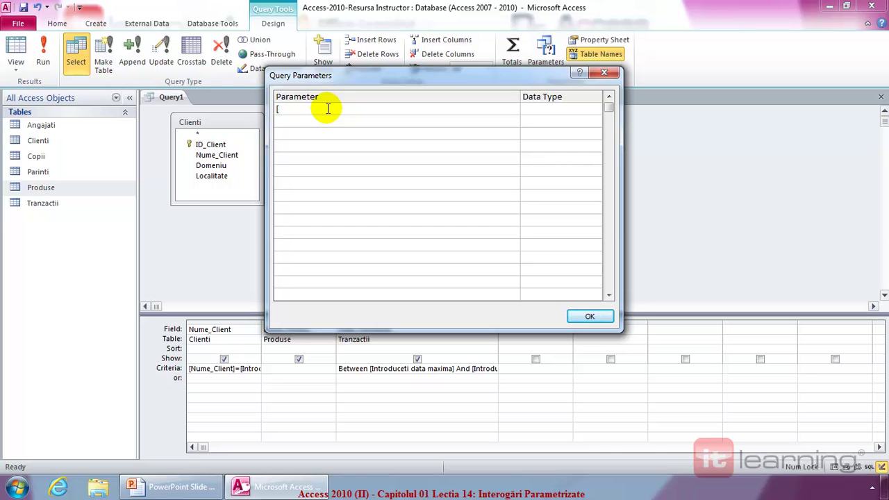
{"action": "type", "text": "Introduceti numele clientului]"}
{"action": "key", "text": "Tab"}
{"action": "key", "text": "Tab"}
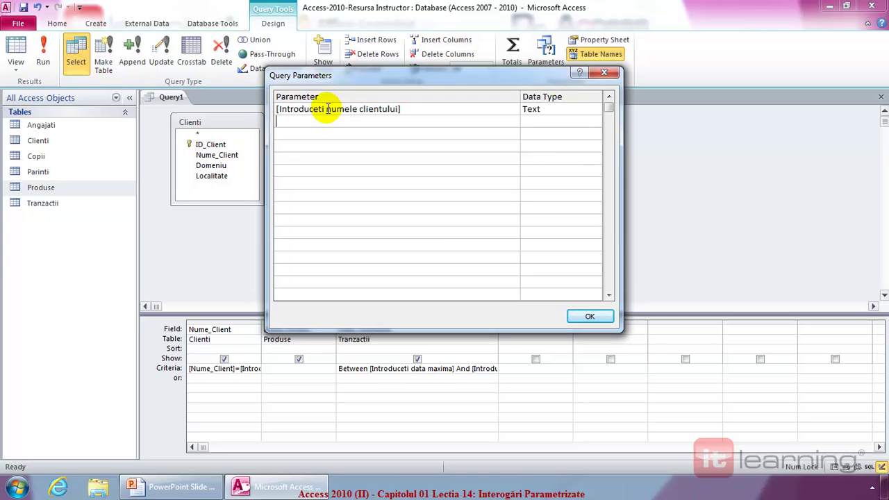
Step: Declare the query parameter [Introduceti data minima] with data type Date/Time
{"action": "type", "text": "[Introduceti data min"}
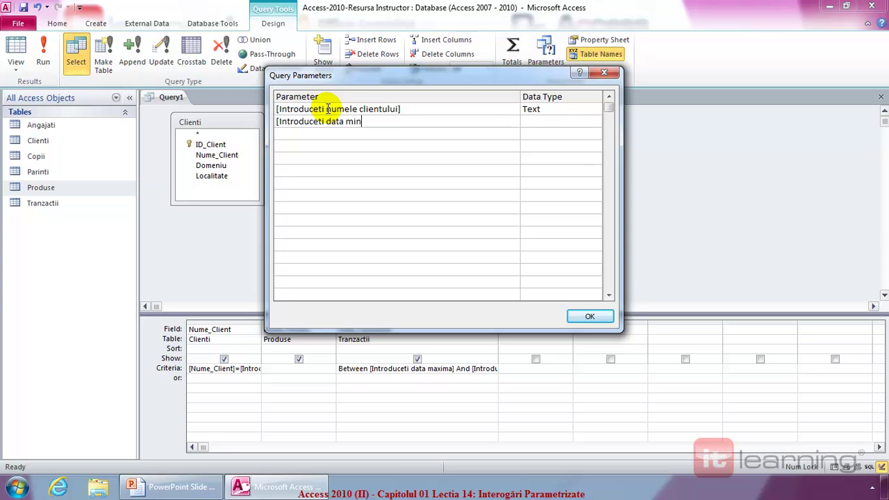
{"action": "type", "text": "ima]"}
{"action": "key", "text": "Tab"}
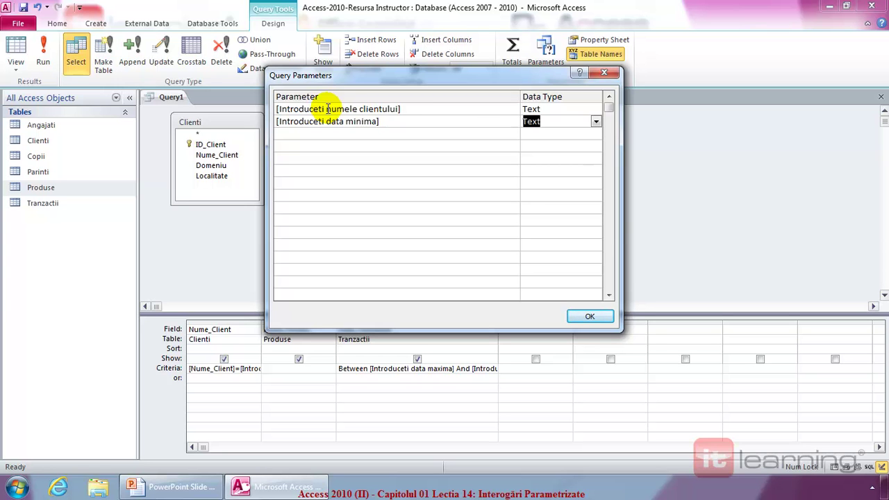
{"action": "type", "text": "d"}
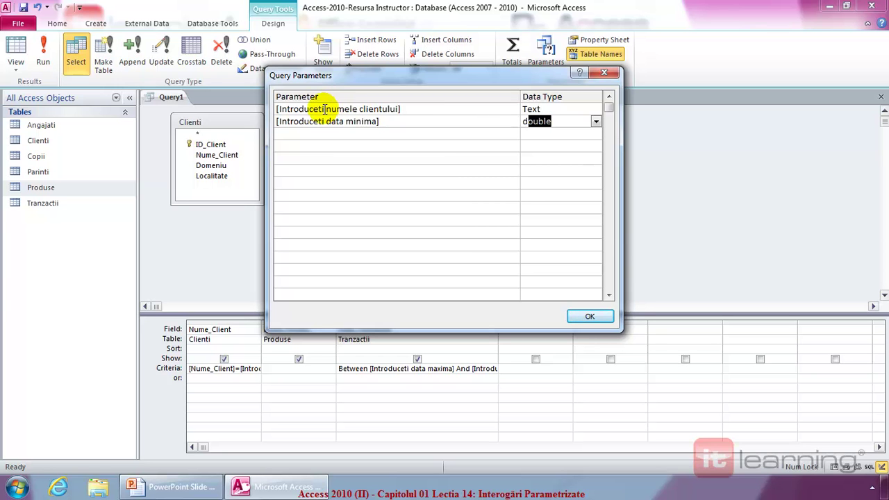
{"action": "type", "text": "ate/Time"}
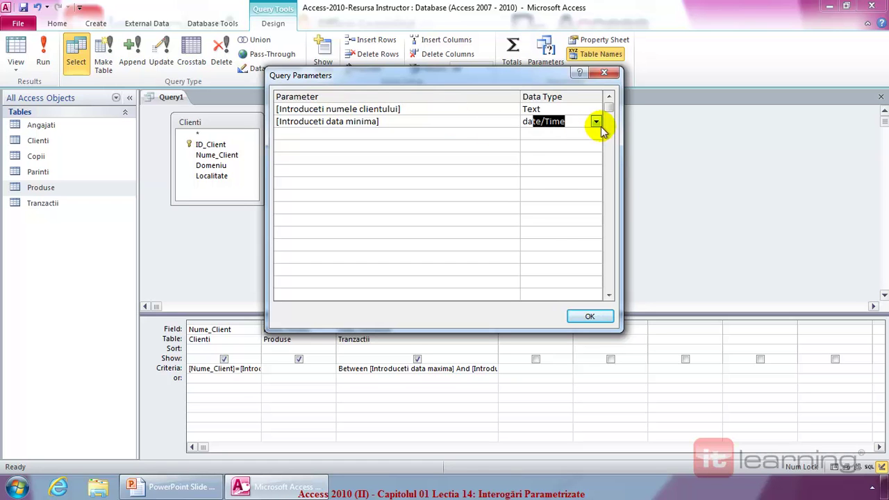
{"action": "left_click", "coordinate": [595, 122]}
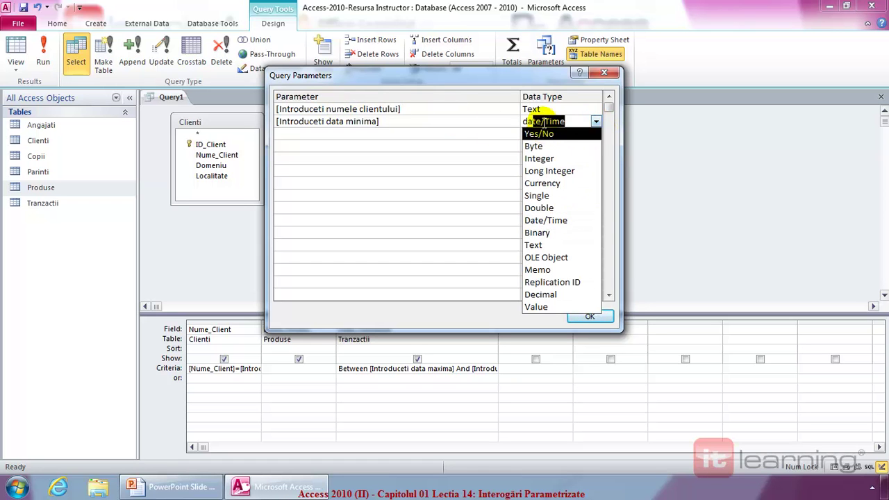
{"action": "left_click", "coordinate": [559, 221]}
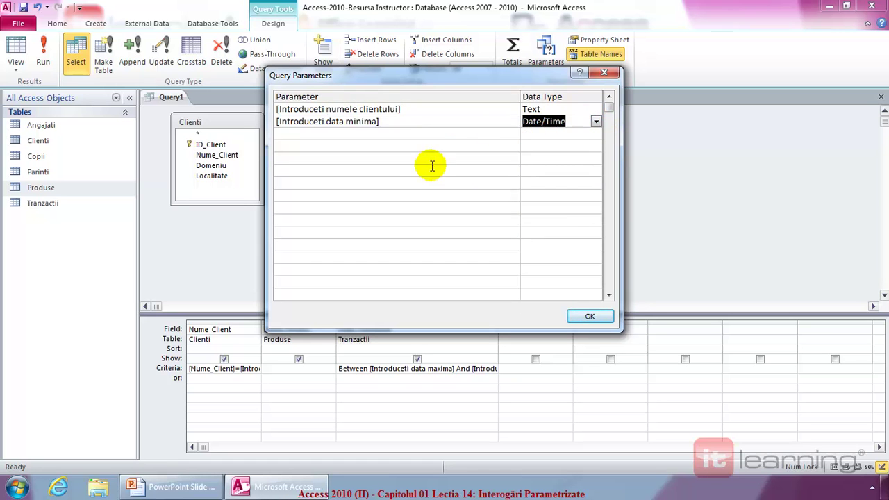
Step: Declare the query parameter [Introduceti data maxima] with data type Date/Time and apply the parameter list
{"action": "left_click", "coordinate": [336, 131]}
{"action": "type", "text": "["}
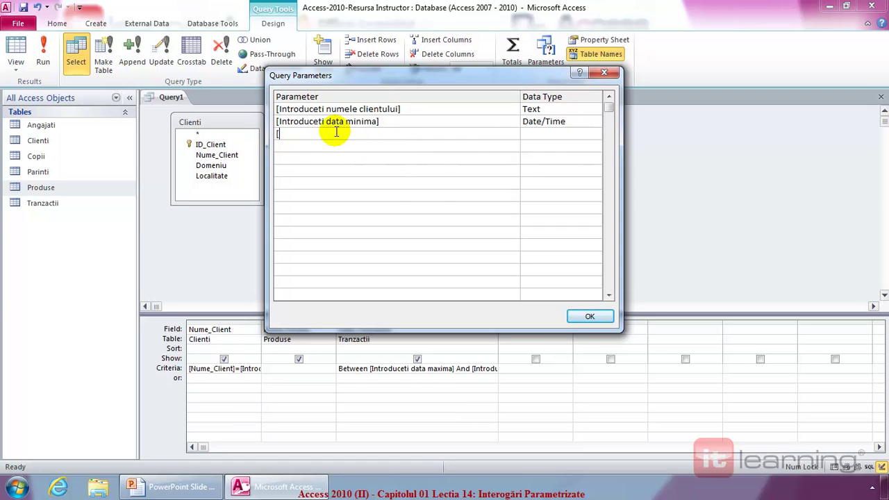
{"action": "type", "text": "Introduceti data maxima"}
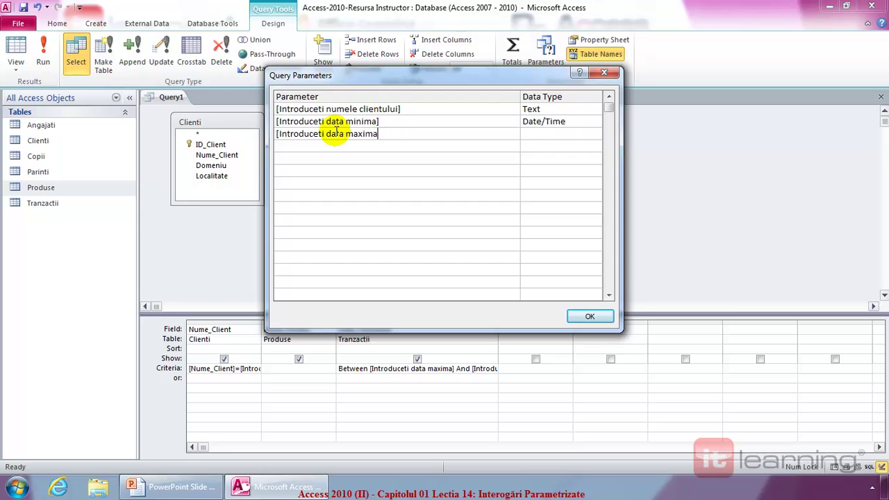
{"action": "type", "text": "]"}
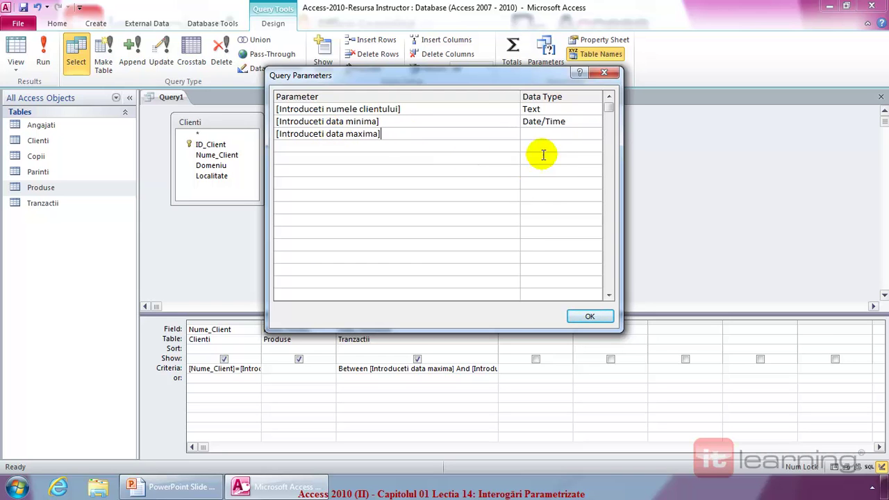
{"action": "left_click", "coordinate": [593, 133]}
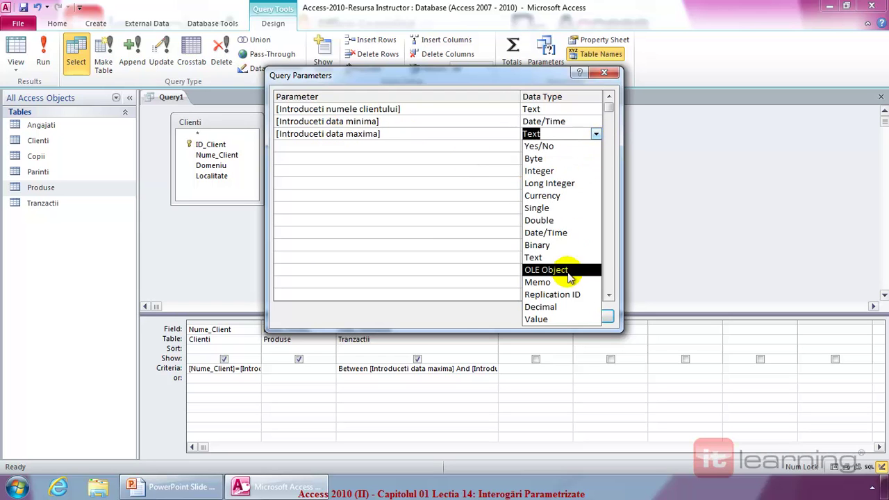
{"action": "left_click", "coordinate": [561, 233]}
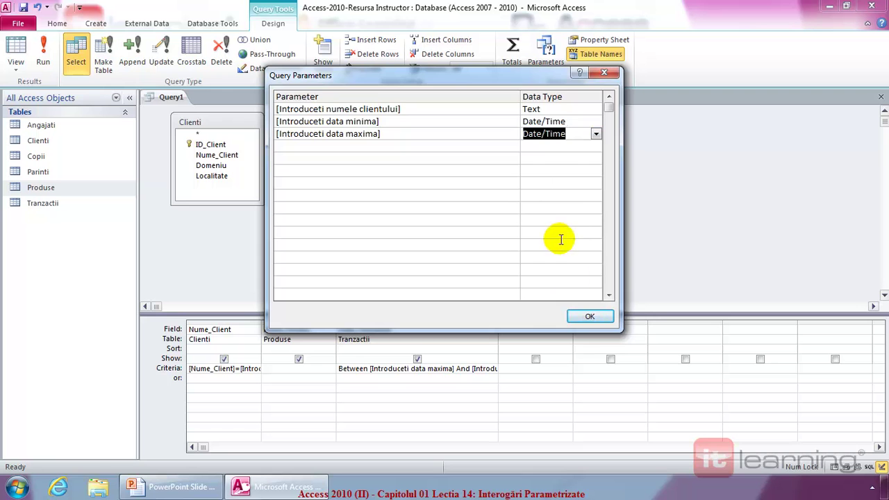
{"action": "left_click", "coordinate": [588, 318]}
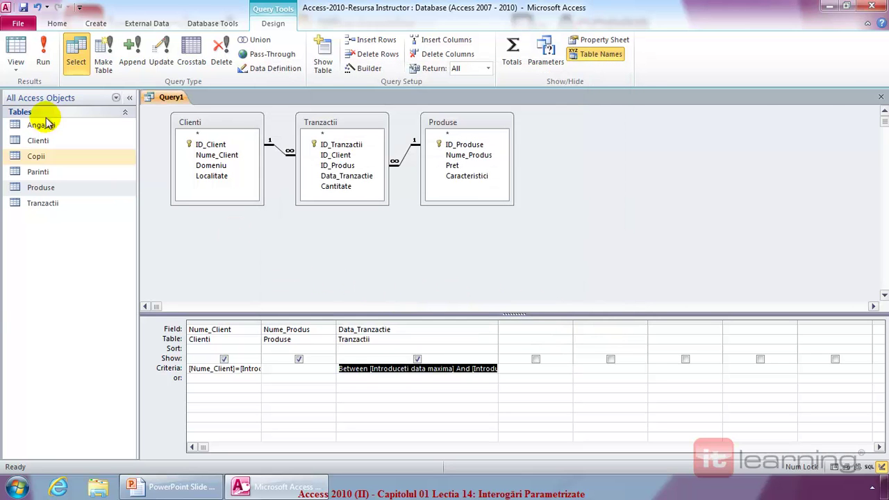
Step: Run the parameterized query and supply Client A as the client name
{"action": "left_click", "coordinate": [41, 66]}
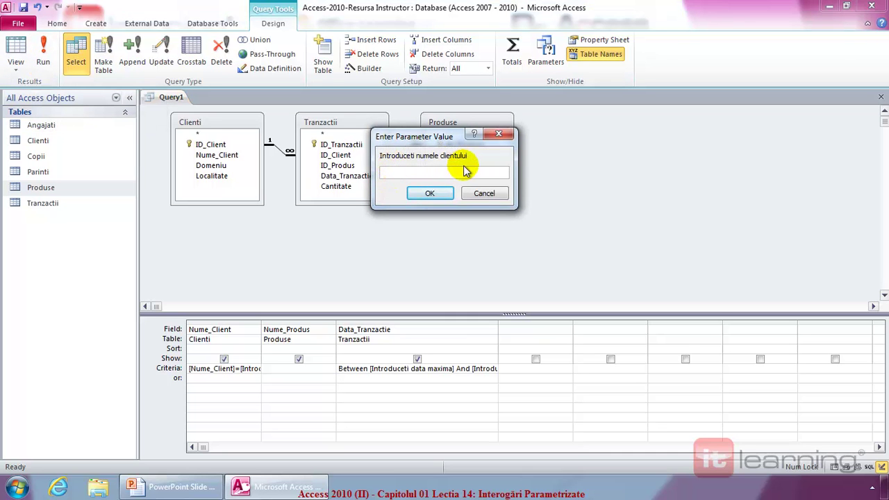
{"action": "type", "text": "Clientu"}
{"action": "key", "text": "BackSpace"}
{"action": "type", "text": "lui"}
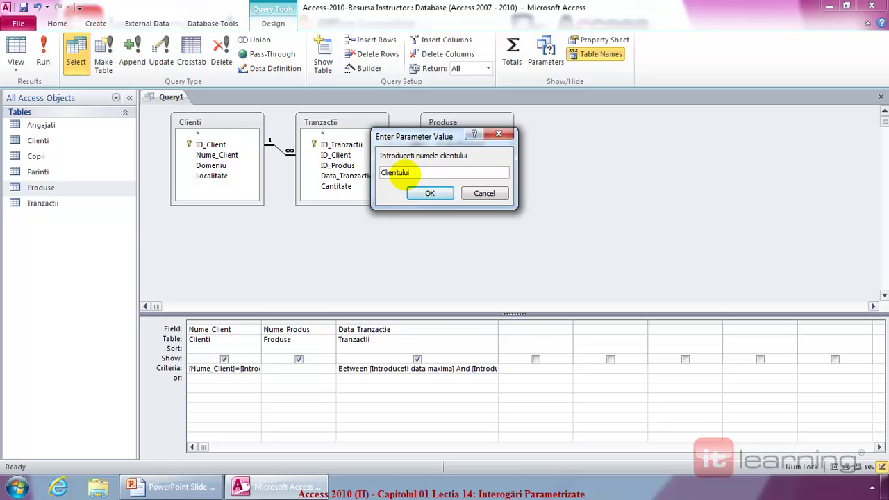
{"action": "key", "text": "BackSpace"}
{"action": "key", "text": "BackSpace"}
{"action": "key", "text": "BackSpace"}
{"action": "key", "text": "BackSpace"}
{"action": "type", "text": "A"}
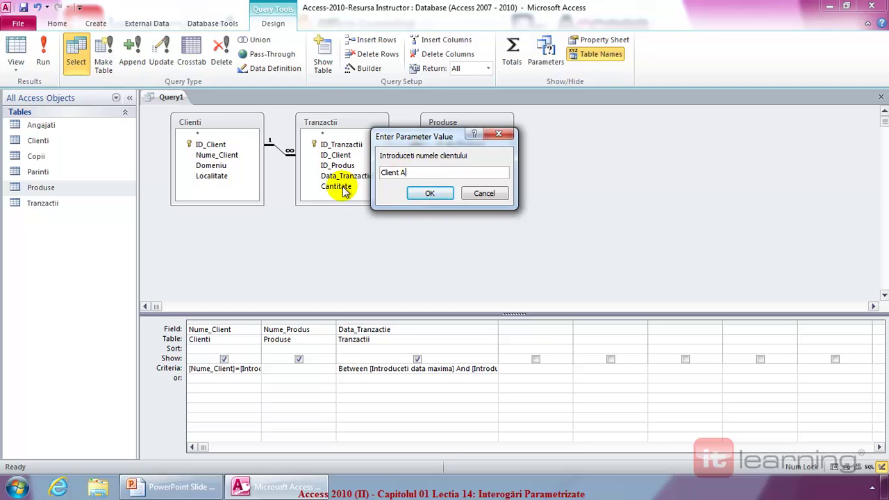
{"action": "left_click", "coordinate": [420, 195]}
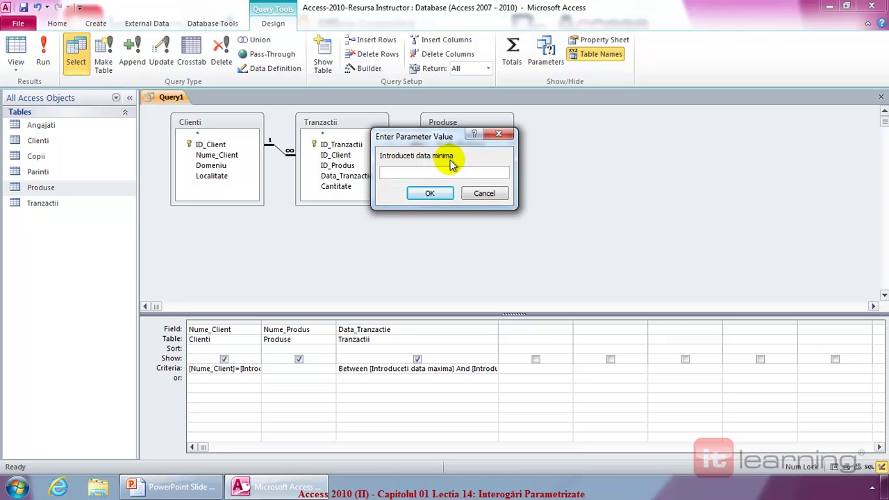
Step: Supply 3/1/2013 as data minima and 3/31/2013 as data maxima, review the returned records, and return to Design view
{"action": "type", "text": "3/1/2013"}
{"action": "left_click", "coordinate": [416, 193]}
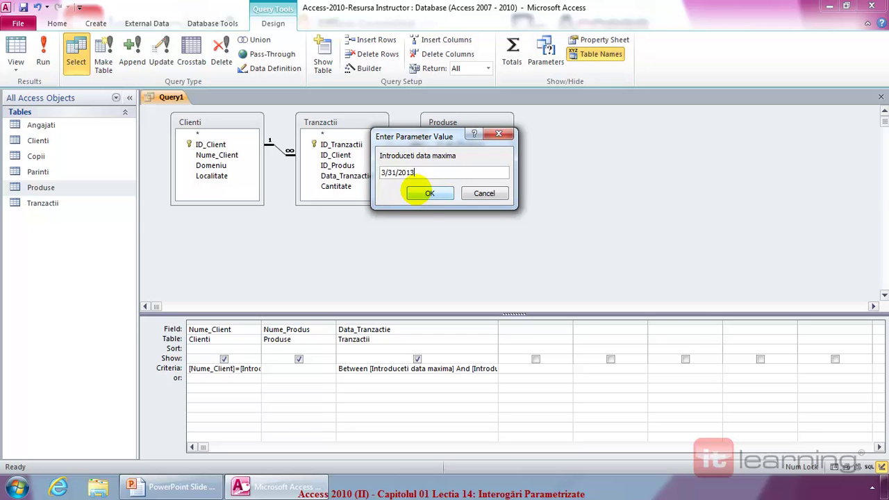
{"action": "left_click", "coordinate": [430, 197]}
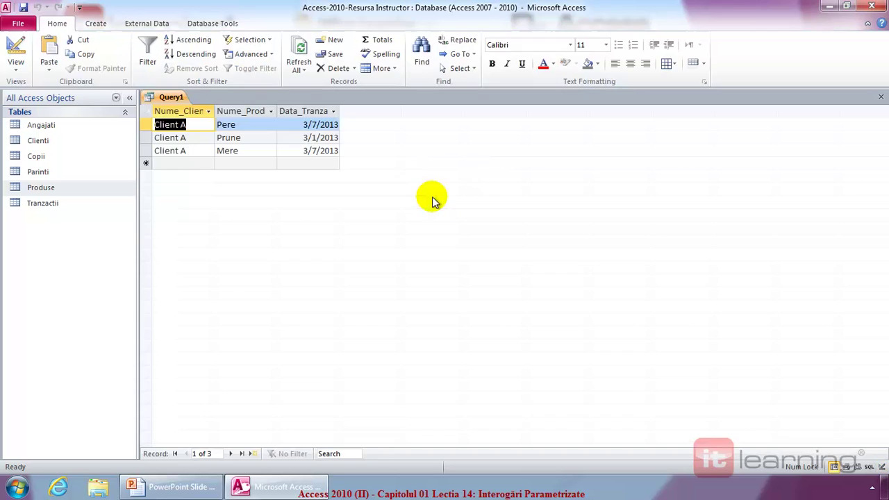
{"action": "left_click", "coordinate": [14, 55]}
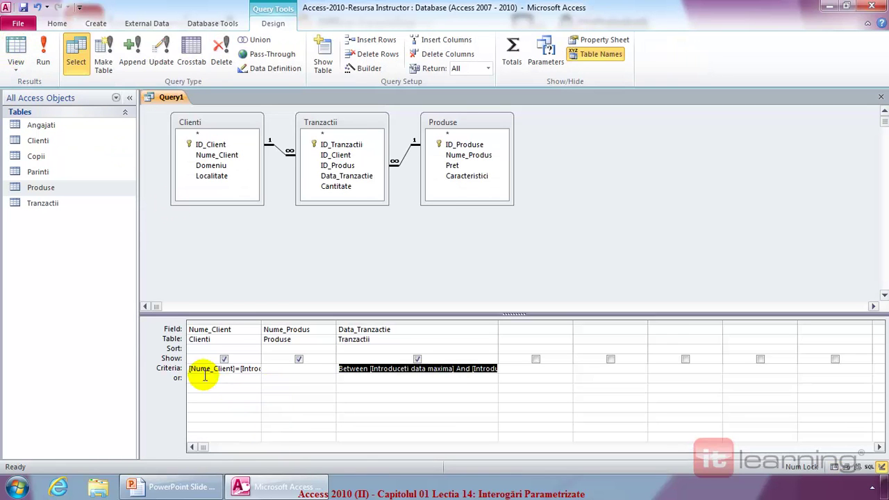
Step: Widen the Nume_Client and Data_Tranzactie columns to fit their criteria, and review the declared query parameters and their data types
{"action": "left_click_drag", "start_coordinate": [260, 321], "coordinate": [358, 322]}
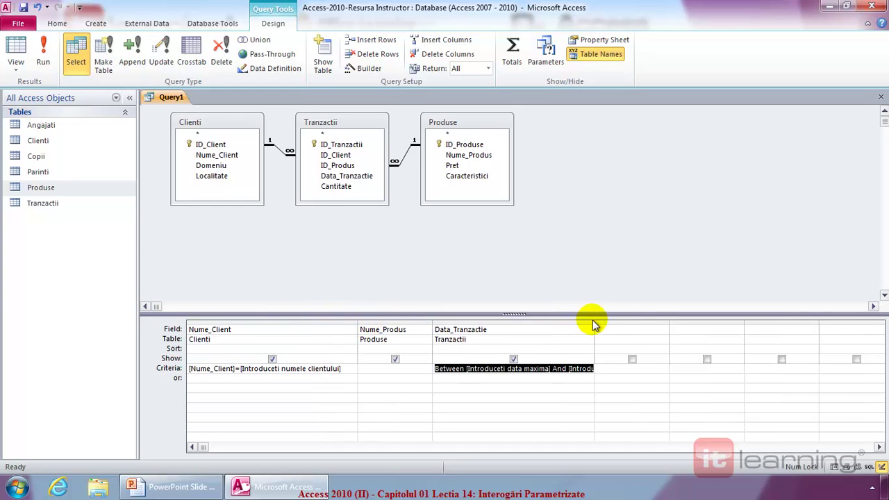
{"action": "left_click_drag", "start_coordinate": [594, 323], "coordinate": [679, 322]}
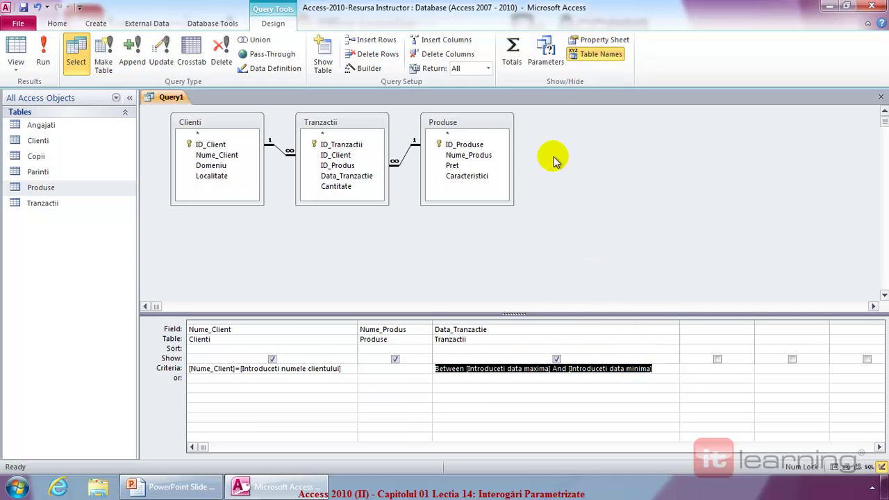
{"action": "left_click", "coordinate": [548, 64]}
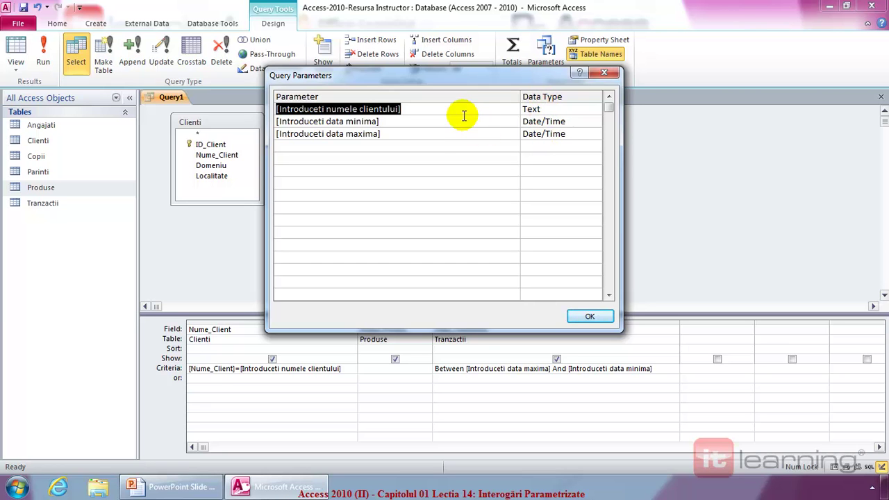
{"action": "left_click", "coordinate": [431, 121]}
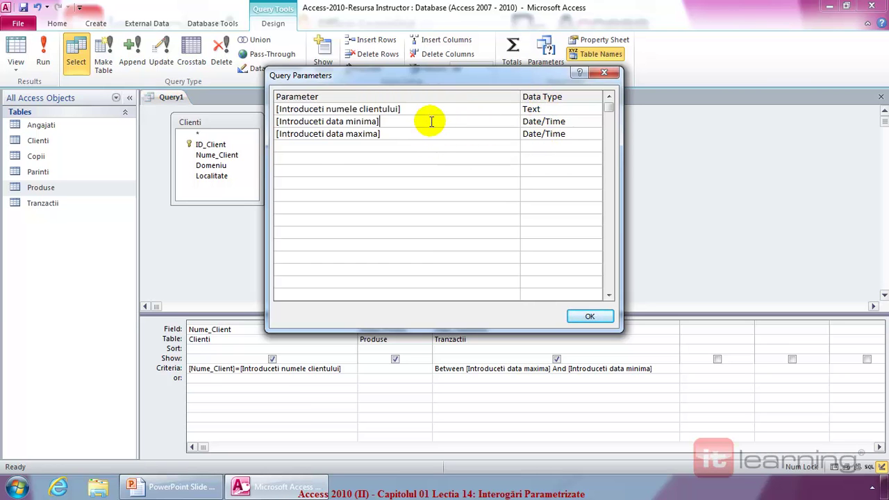
{"action": "left_click", "coordinate": [589, 316]}
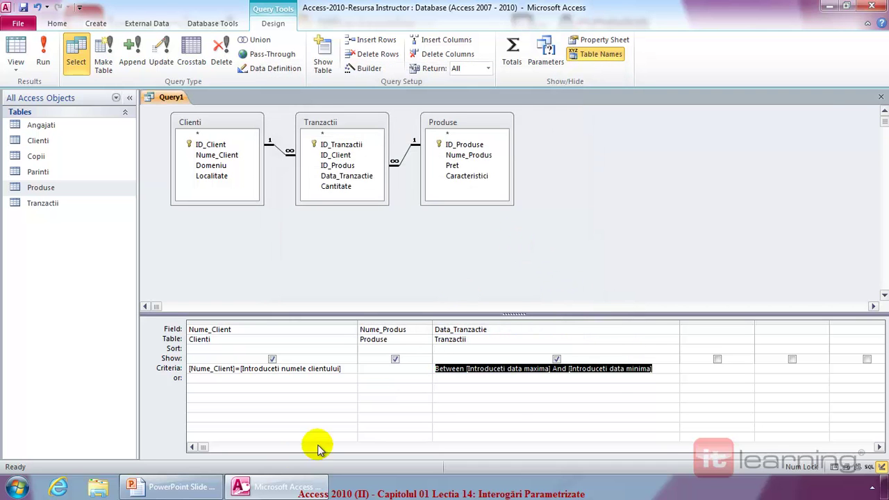
Step: Switch to the PowerPoint slide show and advance to the slide explaining the parameter syntax
{"action": "left_click", "coordinate": [173, 486]}
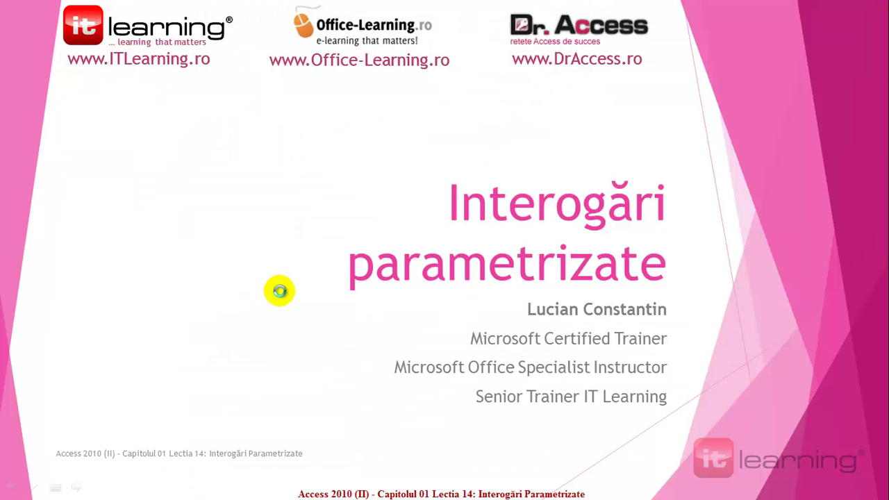
{"action": "left_click", "coordinate": [280, 294]}
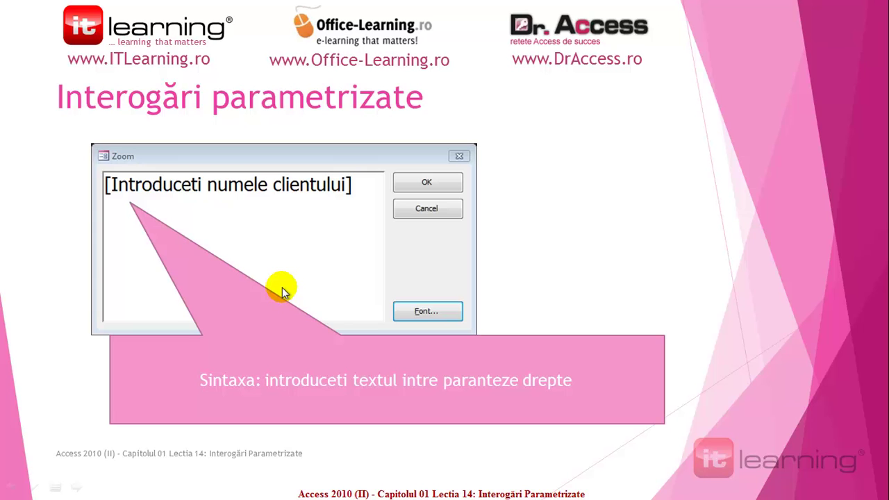